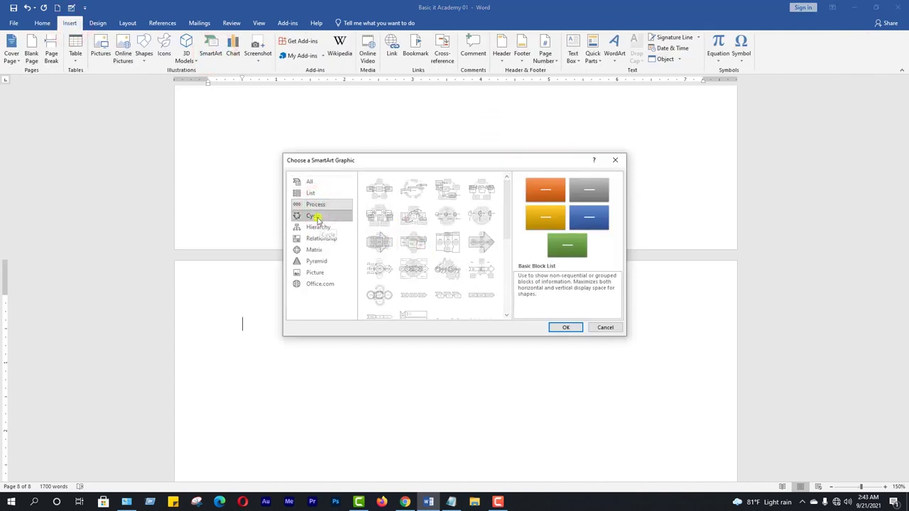
Insert the Cycle SmartArt graphic made of five text circles linked by arrows
{"action": "left_click", "coordinate": [316, 217]}
{"action": "left_click", "coordinate": [379, 189]}
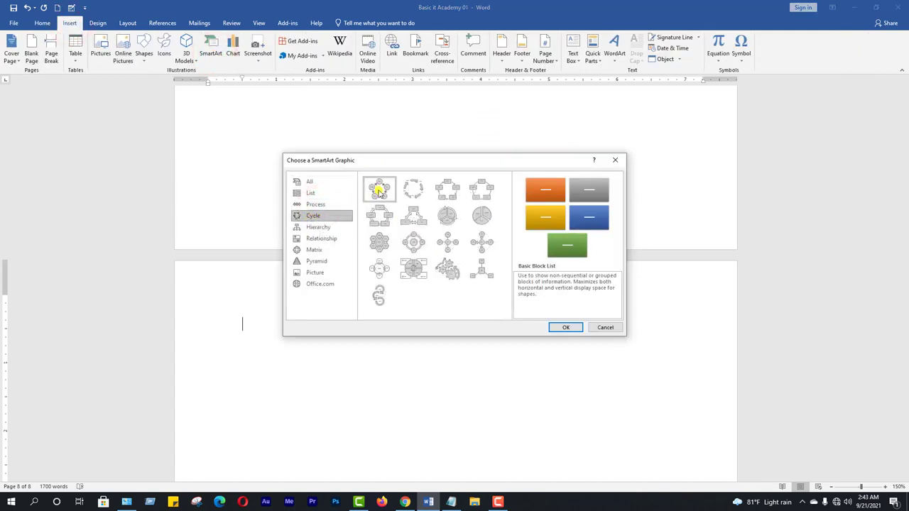
{"action": "left_click", "coordinate": [563, 327]}
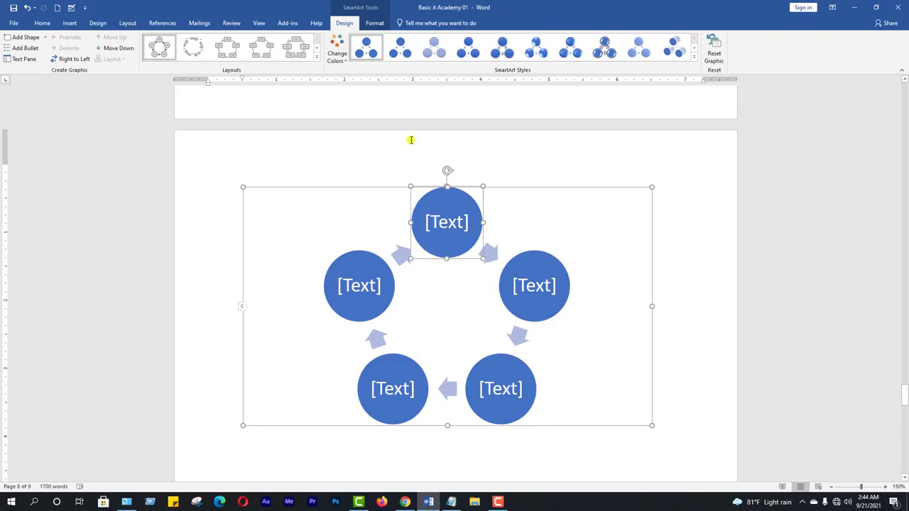
Recolour the cycle graphic with the Colorful yellow-green-blue variant and give it the tilted 3-D style with thick extruded shapes
{"action": "left_click", "coordinate": [337, 54]}
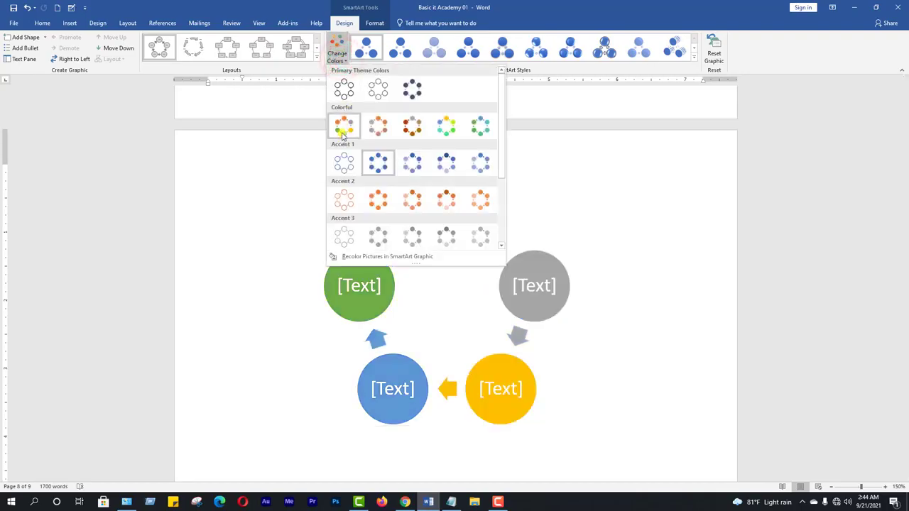
{"action": "left_click", "coordinate": [446, 126]}
{"action": "left_click", "coordinate": [604, 47]}
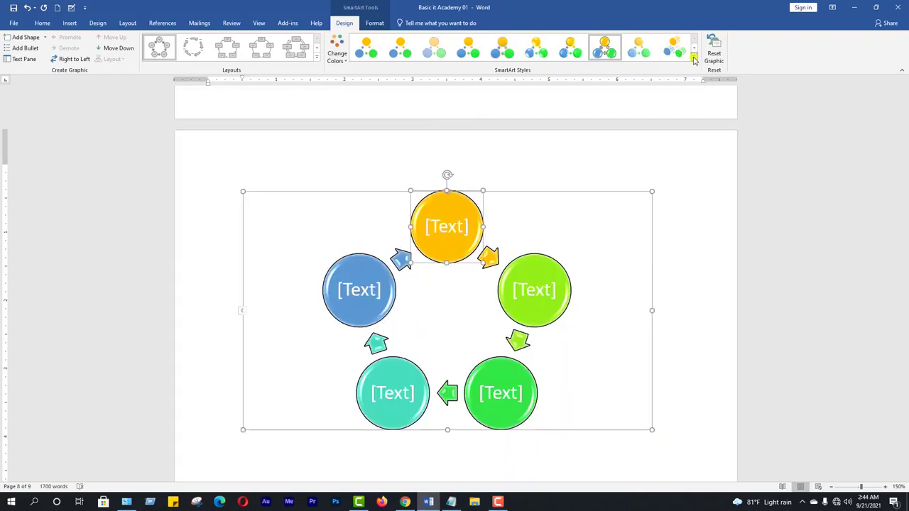
{"action": "left_click", "coordinate": [694, 60]}
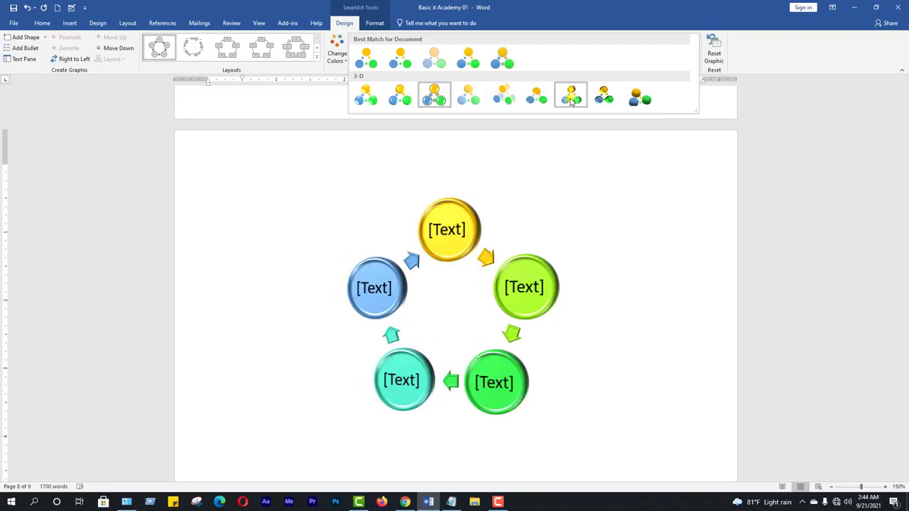
{"action": "left_click", "coordinate": [508, 101]}
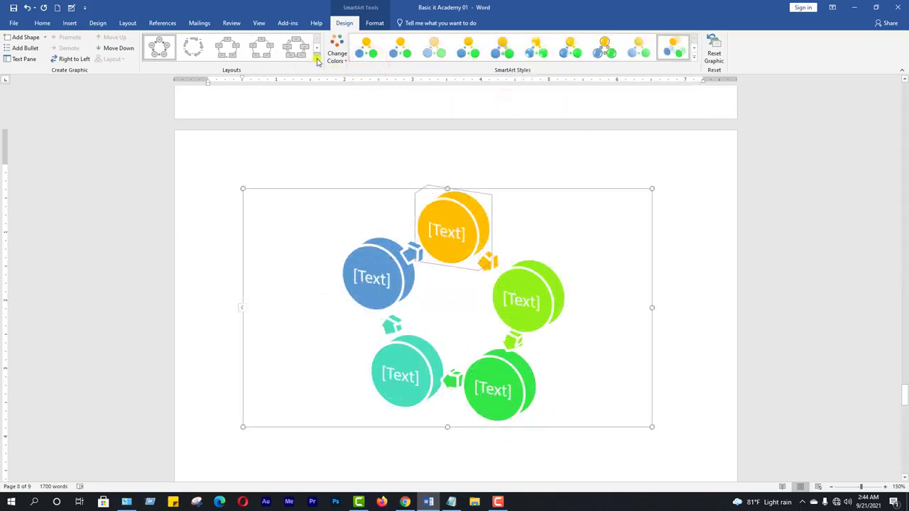
Change the cycle graphic's layout to the three interlocking gears and deselect it
{"action": "left_click", "coordinate": [318, 61]}
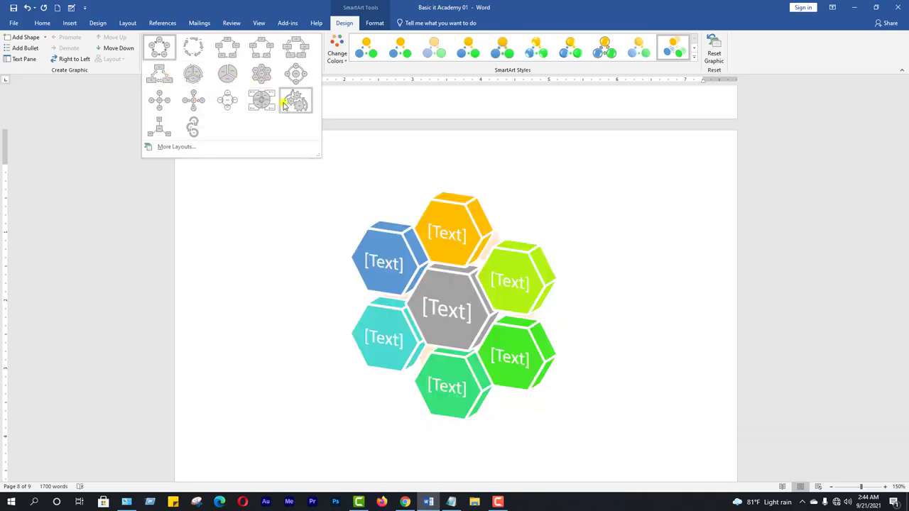
{"action": "left_click", "coordinate": [297, 100]}
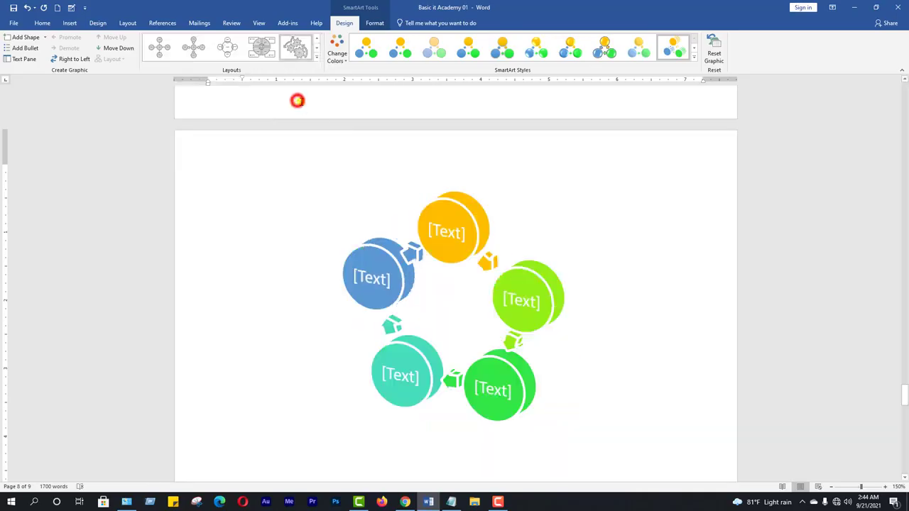
{"action": "left_click", "coordinate": [717, 275]}
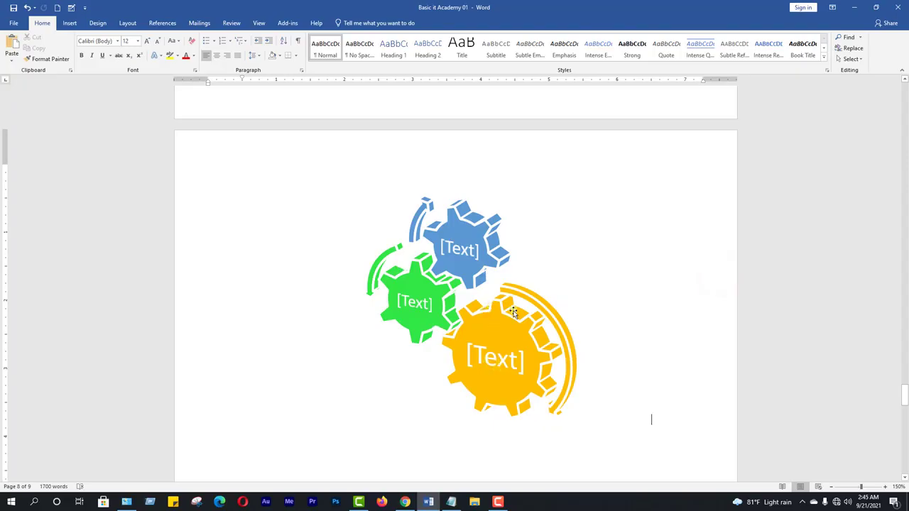
Start a new SmartArt graphic in the empty space below the gears and bring up the Picture category layouts
{"action": "scroll", "coordinate": [519, 333], "scroll_direction": "down", "scroll_amount": 6}
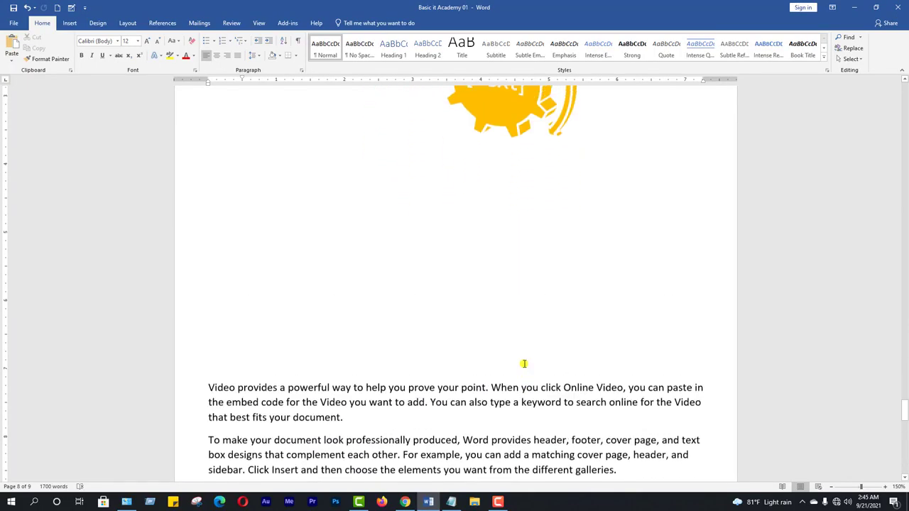
{"action": "left_click", "coordinate": [260, 201]}
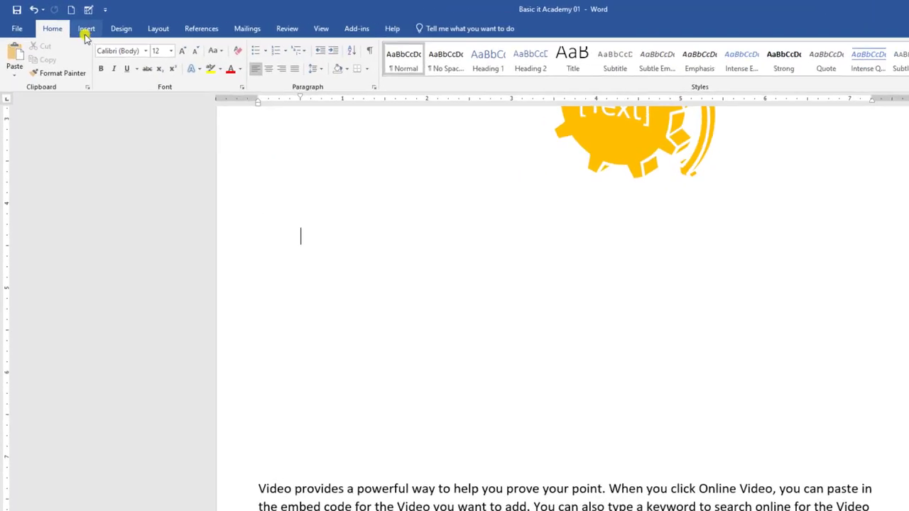
{"action": "left_click", "coordinate": [85, 30]}
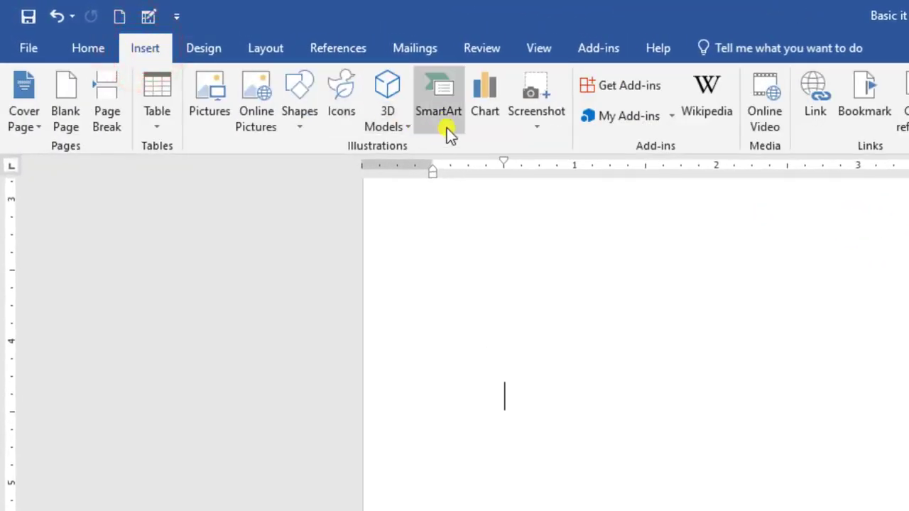
{"action": "left_click", "coordinate": [442, 106]}
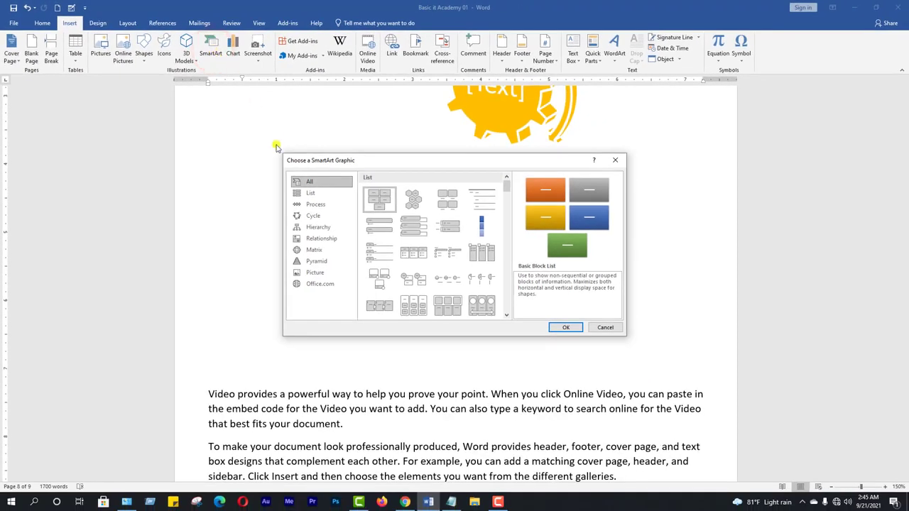
{"action": "left_click", "coordinate": [318, 241]}
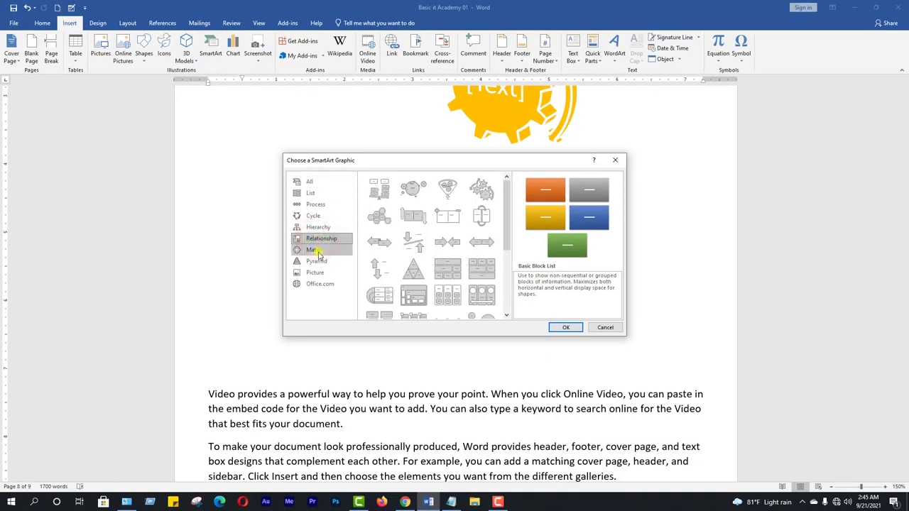
{"action": "left_click", "coordinate": [318, 252]}
{"action": "left_click", "coordinate": [317, 262]}
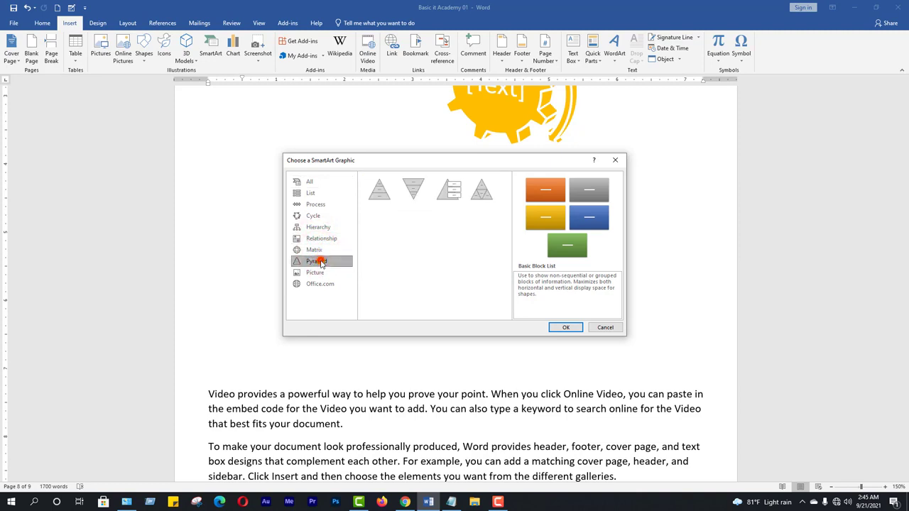
{"action": "left_click", "coordinate": [319, 274]}
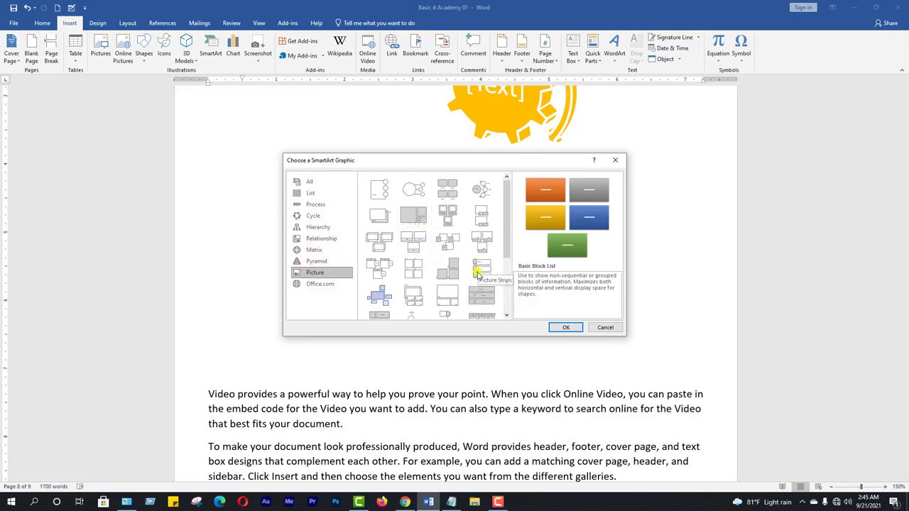
Preview the Captioned Pictures and Picture Frame layouts, and insert the Spiral Picture layout below the gears
{"action": "scroll", "coordinate": [477, 273], "scroll_direction": "down", "scroll_amount": 3}
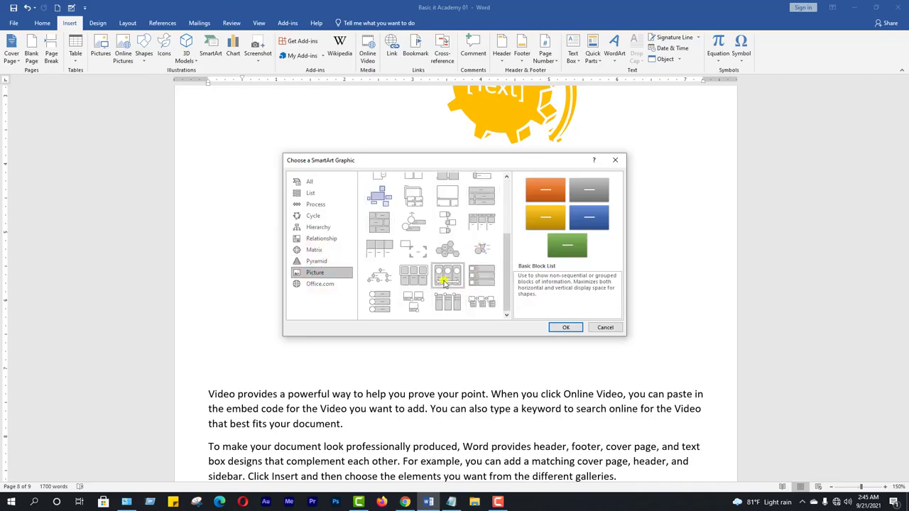
{"action": "scroll", "coordinate": [444, 279], "scroll_direction": "up", "scroll_amount": 3}
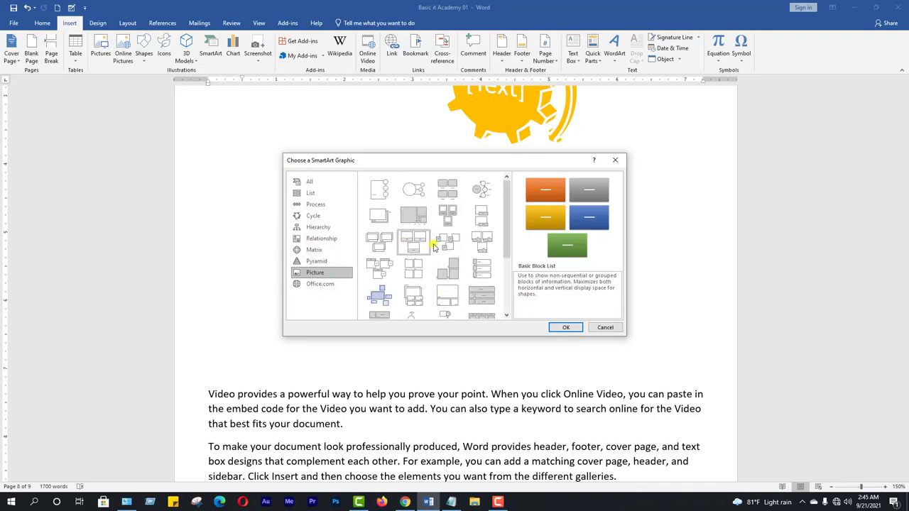
{"action": "left_click", "coordinate": [446, 216]}
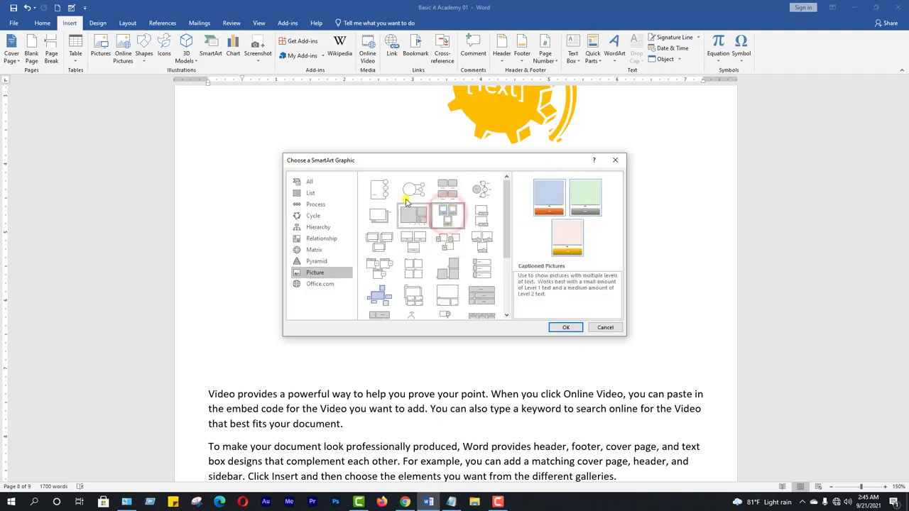
{"action": "left_click", "coordinate": [379, 243]}
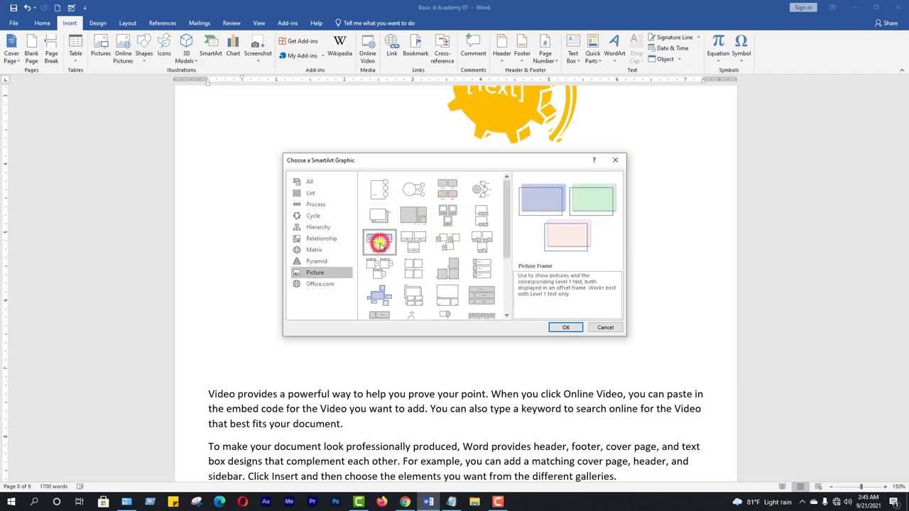
{"action": "left_click", "coordinate": [414, 215]}
{"action": "left_click", "coordinate": [565, 328]}
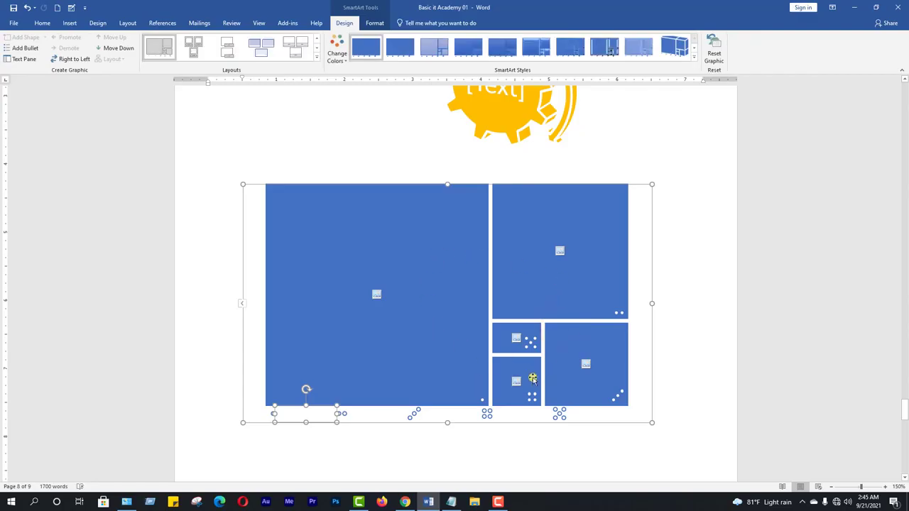
Fill the largest picture placeholder with The-Benefits-Of-Playing-Outside-For-Children image from the Pictures folder
{"action": "left_click", "coordinate": [376, 296]}
{"action": "left_click", "coordinate": [365, 237]}
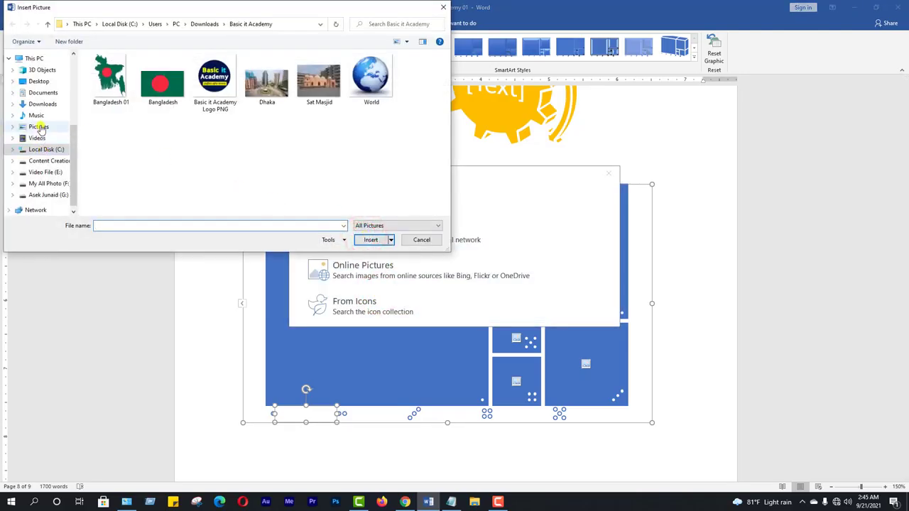
{"action": "left_click", "coordinate": [39, 126]}
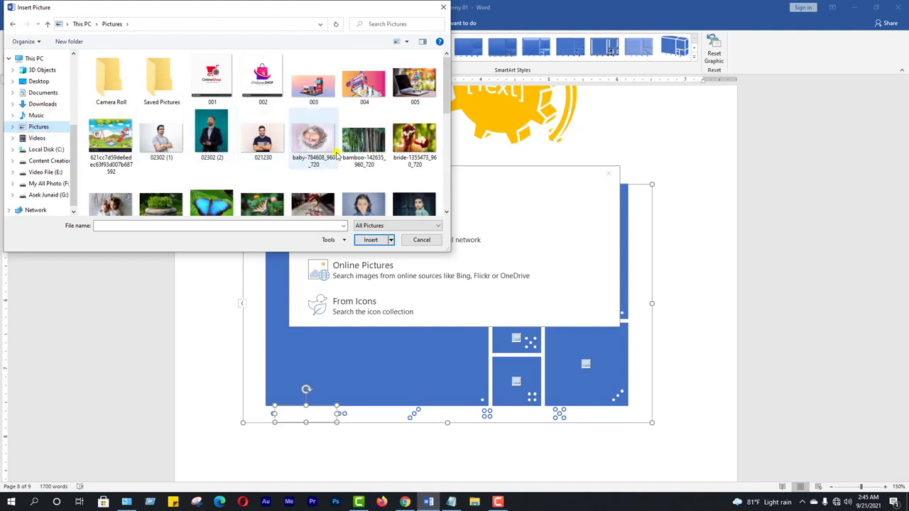
{"action": "scroll", "coordinate": [278, 150], "scroll_direction": "down", "scroll_amount": 10}
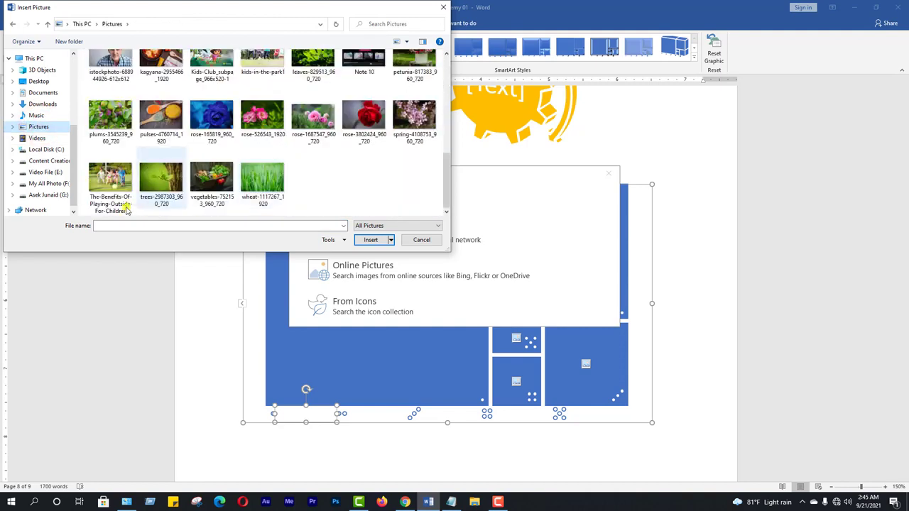
{"action": "left_click", "coordinate": [110, 181]}
{"action": "left_click", "coordinate": [370, 240]}
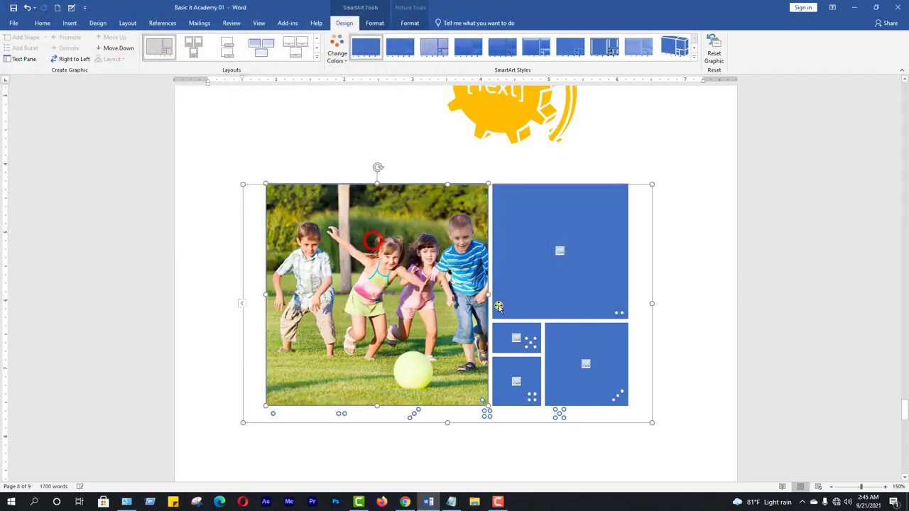
Fill the second-largest placeholder, beside the playing children, with the image file freekid-1024x768
{"action": "left_click", "coordinate": [560, 254]}
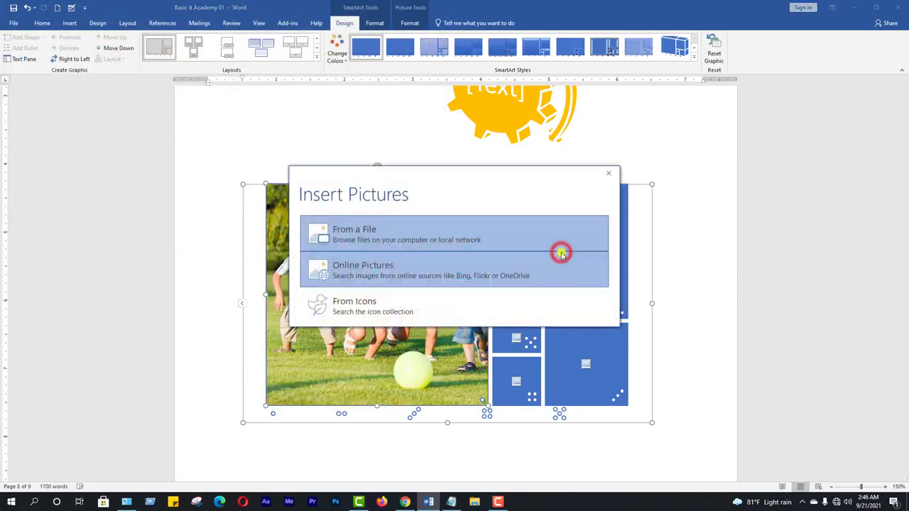
{"action": "left_click", "coordinate": [395, 235]}
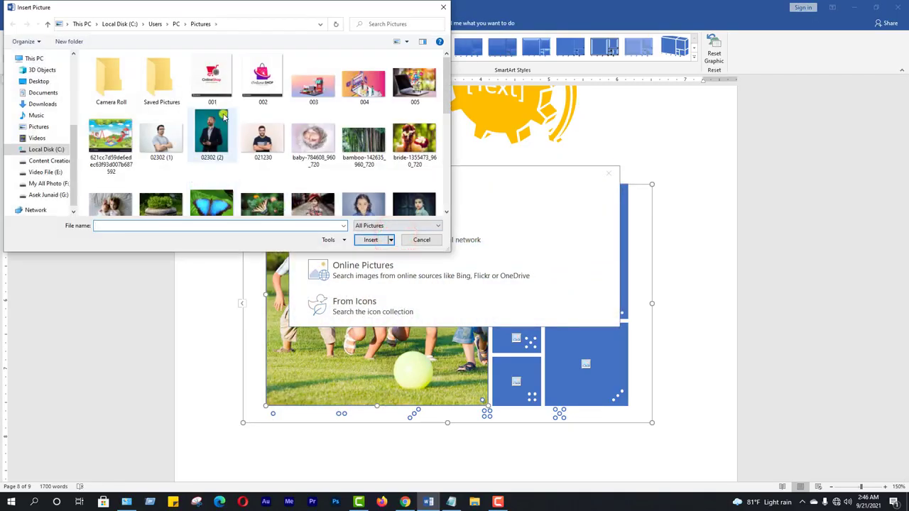
{"action": "scroll", "coordinate": [390, 179], "scroll_direction": "down", "scroll_amount": 1}
{"action": "scroll", "coordinate": [390, 178], "scroll_direction": "down", "scroll_amount": 3}
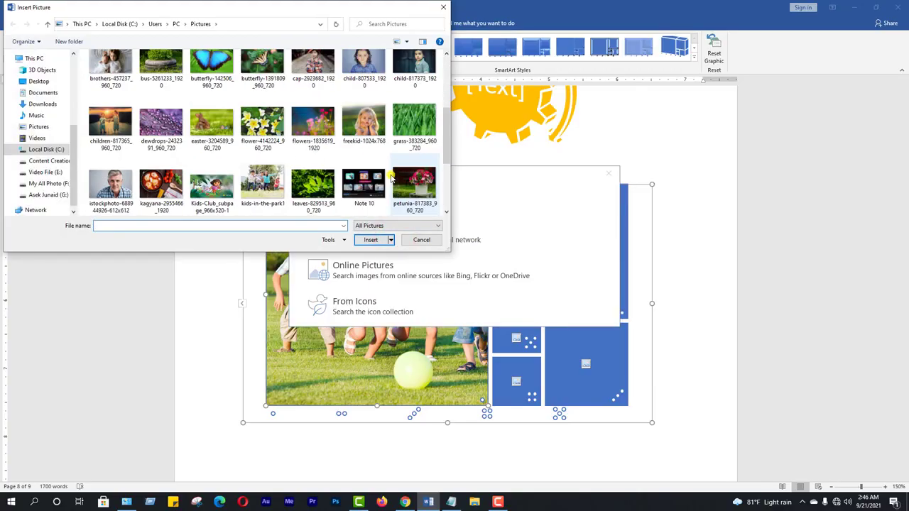
{"action": "left_click", "coordinate": [364, 122]}
{"action": "left_click", "coordinate": [370, 240]}
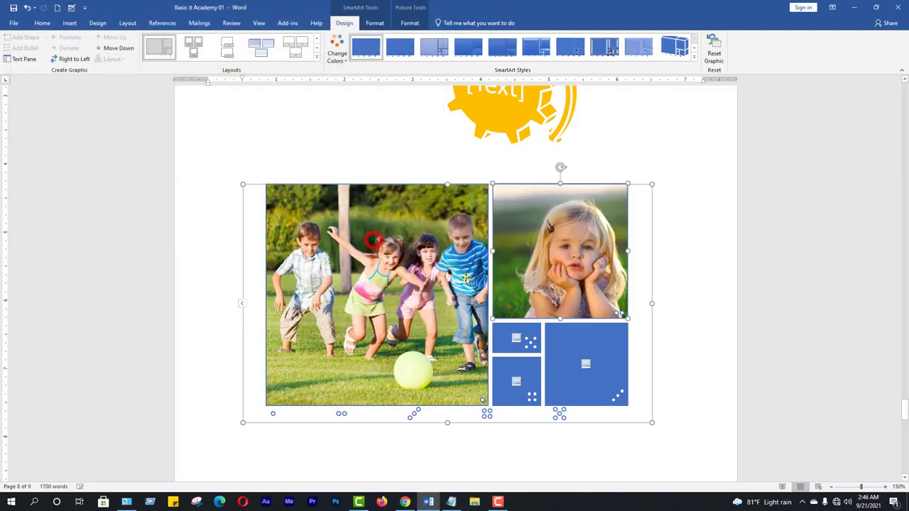
Fill the lower-right placeholder of the picture graphic with the image file butterfly-142506_960_720
{"action": "left_click", "coordinate": [587, 365]}
{"action": "left_click", "coordinate": [392, 236]}
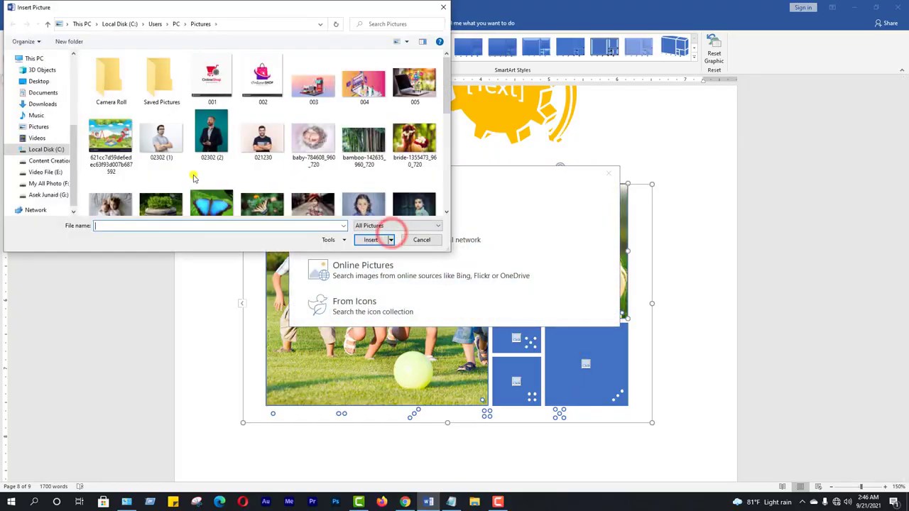
{"action": "left_click", "coordinate": [206, 203]}
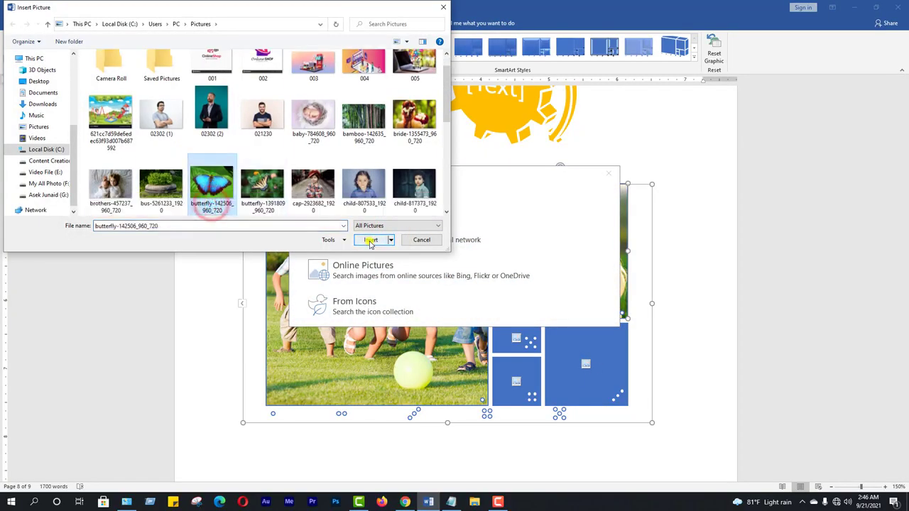
{"action": "left_click", "coordinate": [370, 240]}
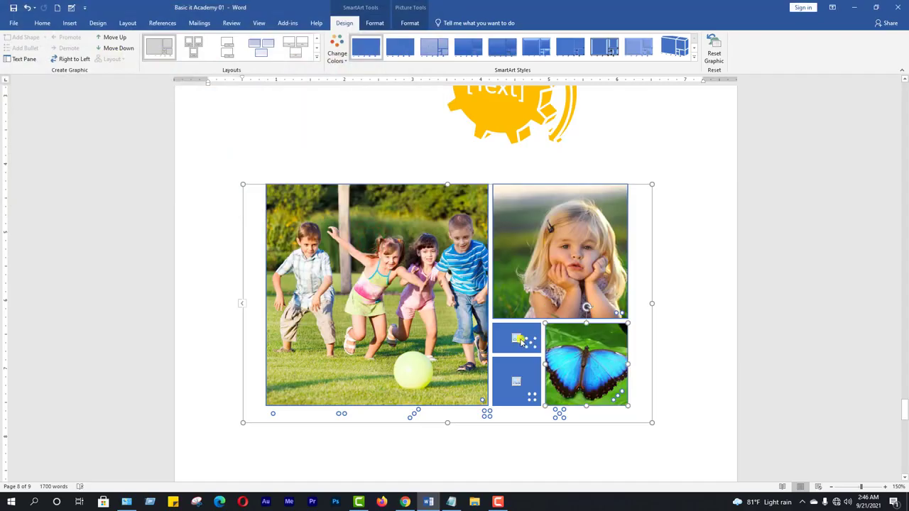
Fill the smallest placeholder, beside the butterfly, with the image file 002 from the Pictures folder
{"action": "left_click", "coordinate": [520, 341]}
{"action": "left_click", "coordinate": [367, 237]}
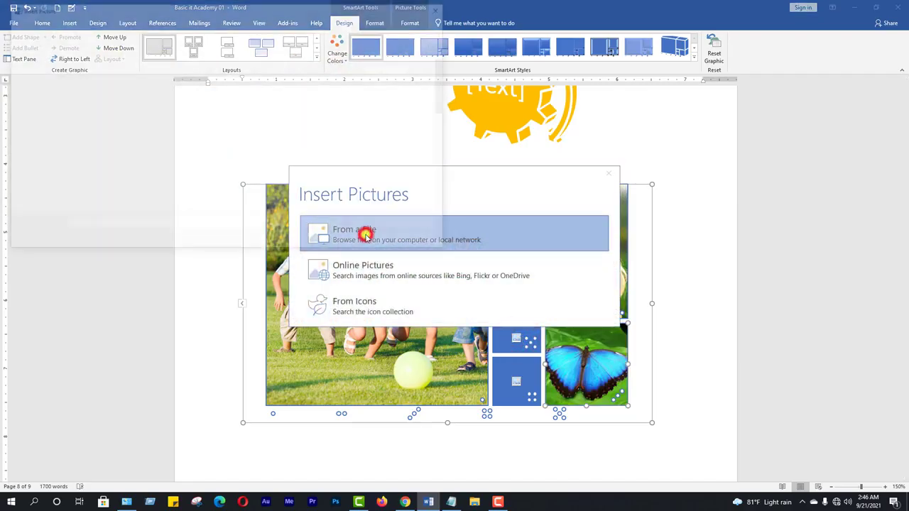
{"action": "left_click", "coordinate": [263, 77]}
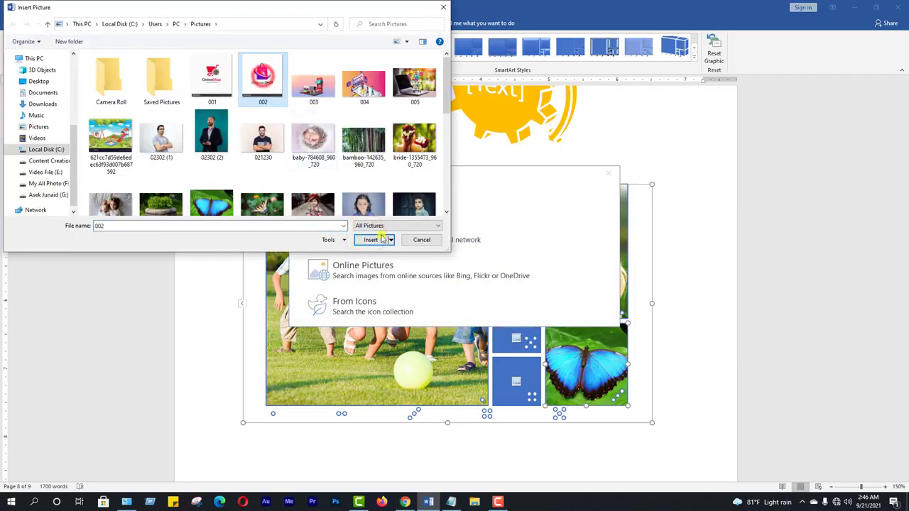
{"action": "left_click", "coordinate": [371, 240]}
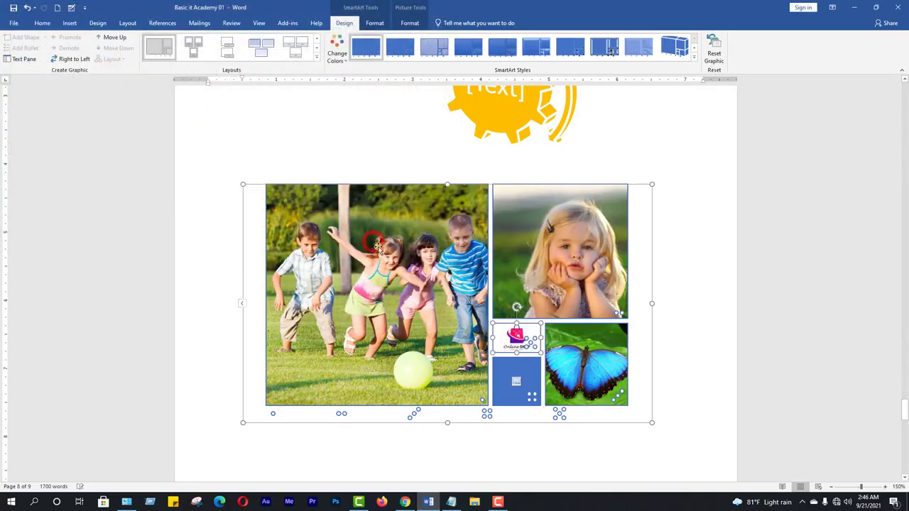
Fill the remaining empty placeholder, below the shop logo, with the image file 003 from the Pictures folder
{"action": "left_click", "coordinate": [516, 382]}
{"action": "left_click", "coordinate": [371, 242]}
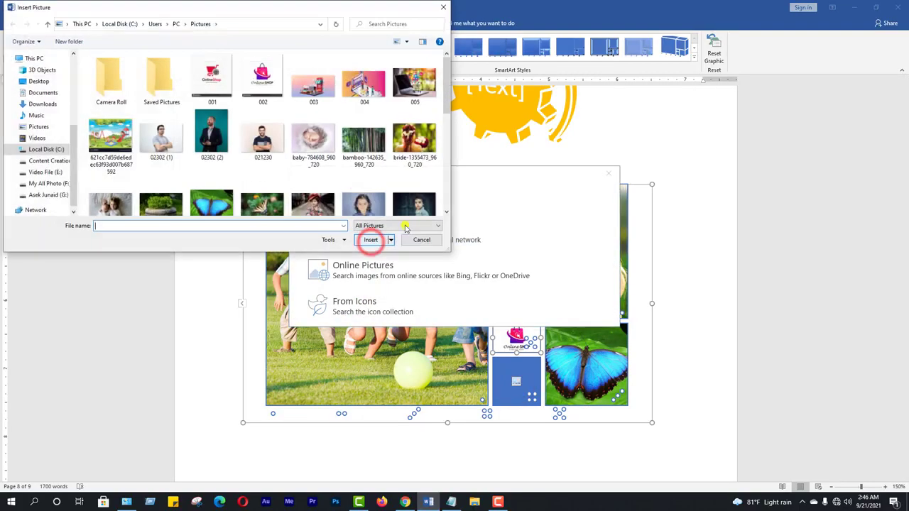
{"action": "left_click", "coordinate": [373, 240]}
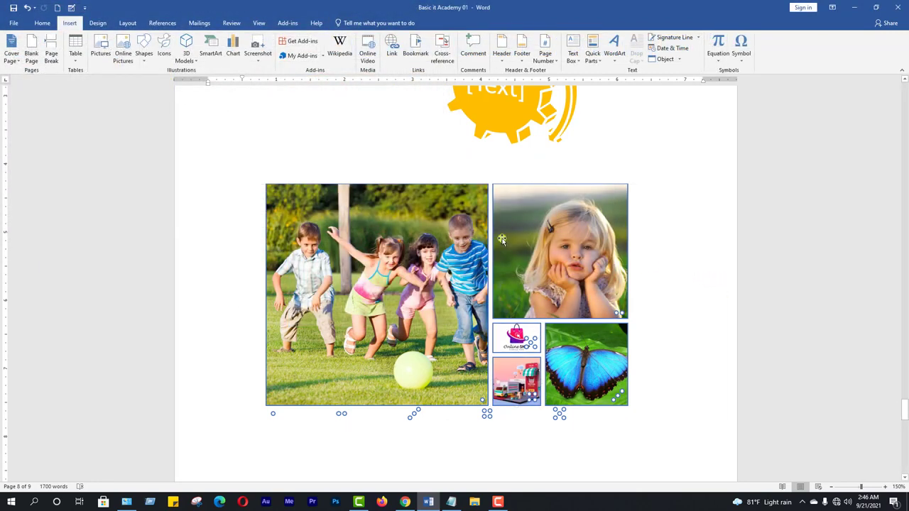
Apply the 3-D Brick Scene SmartArt style to the whole photo graphic
{"action": "left_click", "coordinate": [598, 189]}
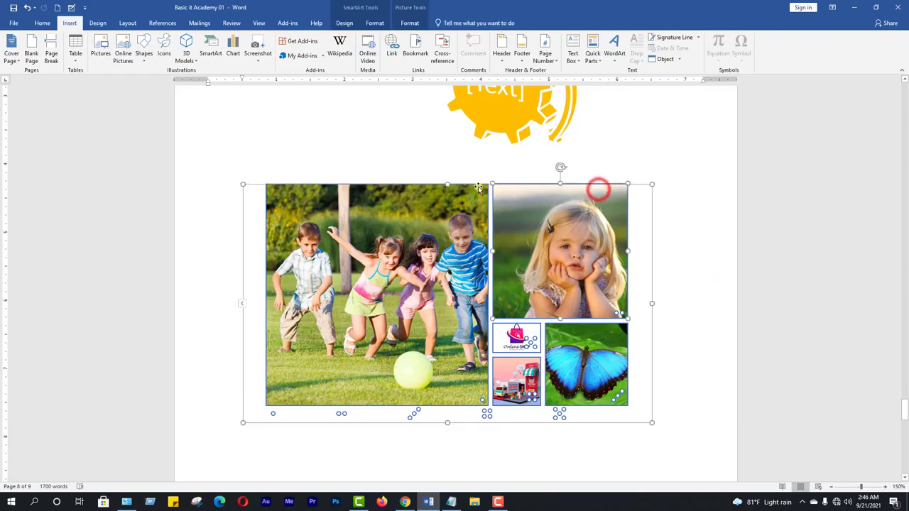
{"action": "left_click", "coordinate": [255, 212]}
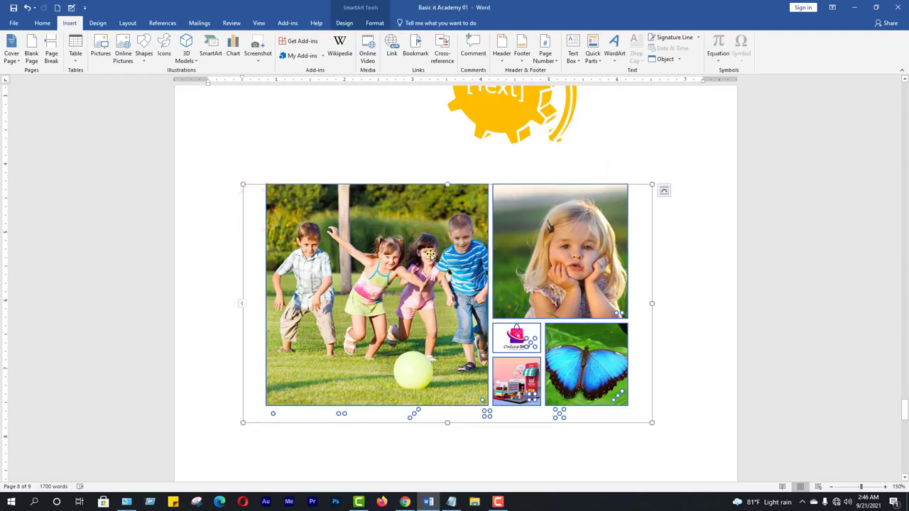
{"action": "left_click", "coordinate": [345, 23]}
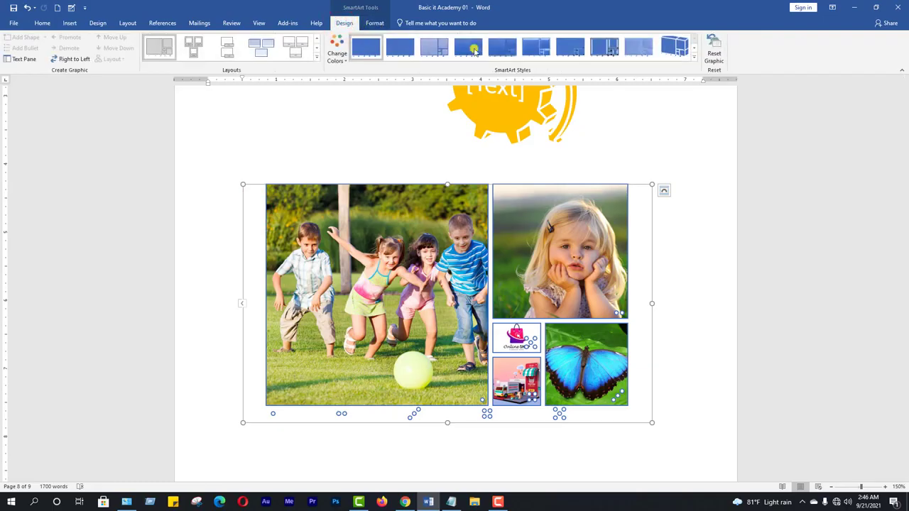
{"action": "left_click", "coordinate": [695, 60]}
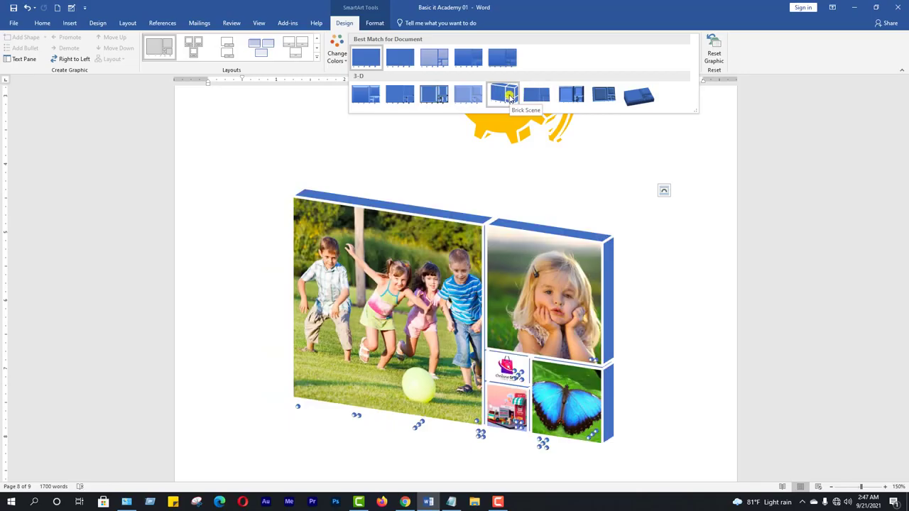
{"action": "left_click", "coordinate": [508, 95]}
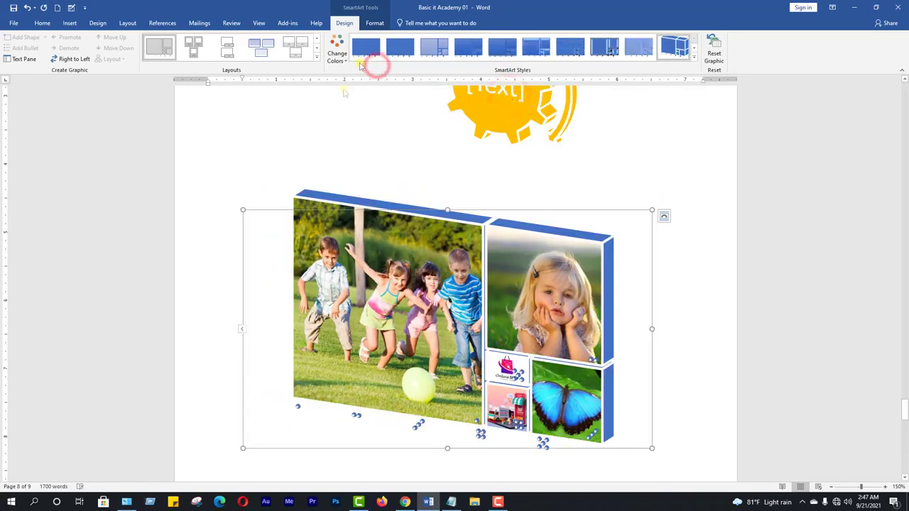
Try a layout with one large central picture, settle on Titled Picture Blocks for the photo graphic, and deselect it
{"action": "left_click", "coordinate": [317, 56]}
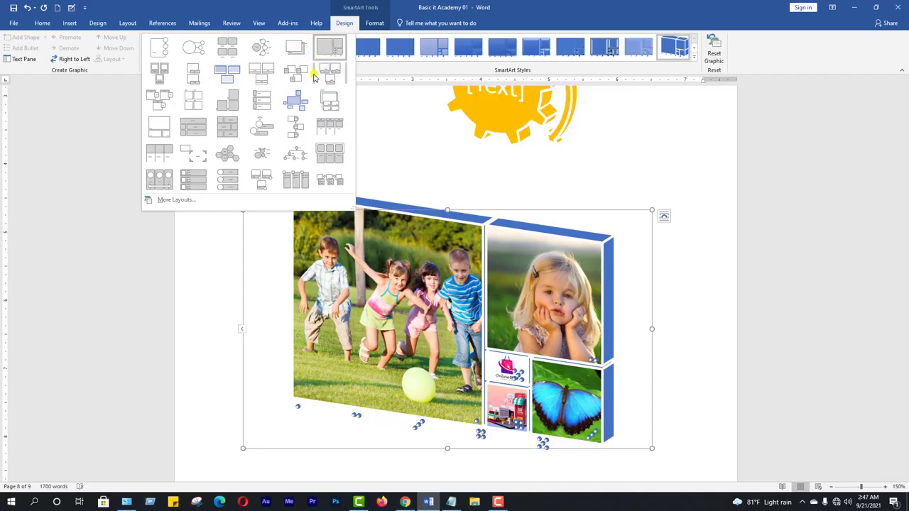
{"action": "left_click", "coordinate": [289, 106]}
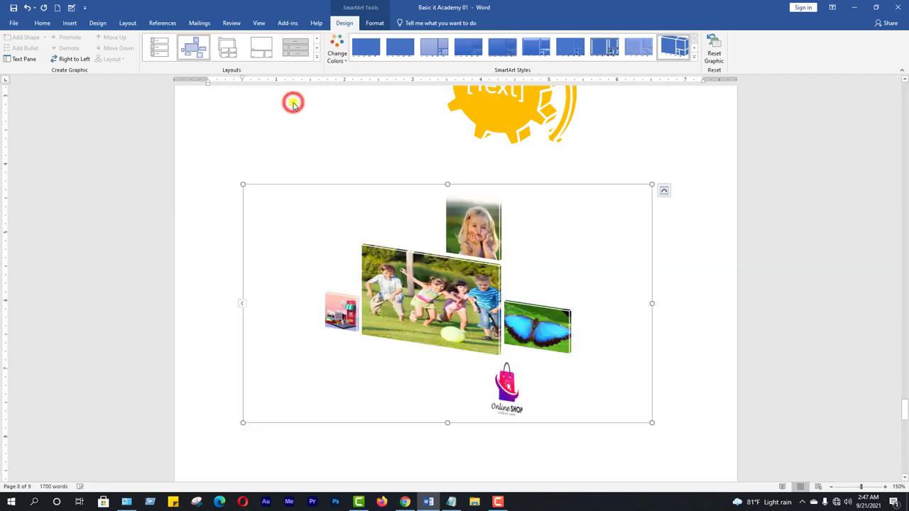
{"action": "left_click", "coordinate": [317, 57]}
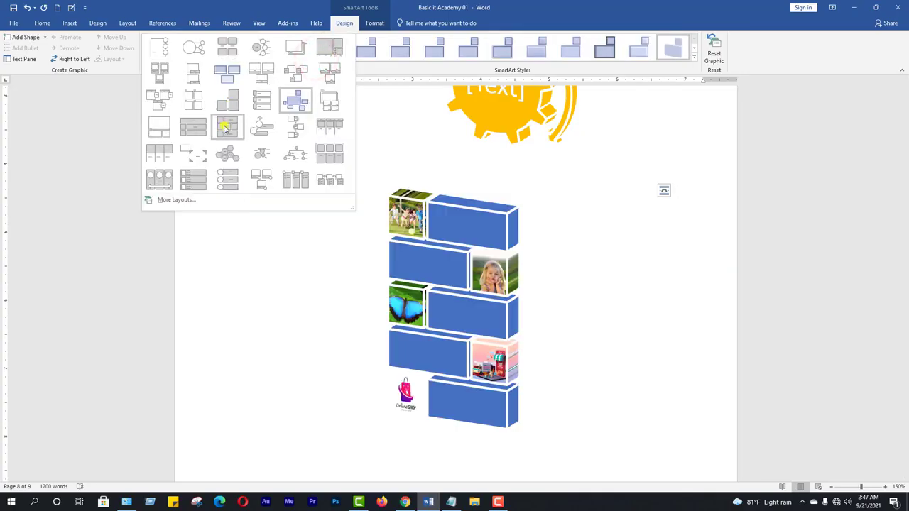
{"action": "left_click", "coordinate": [165, 103]}
{"action": "left_click", "coordinate": [419, 218]}
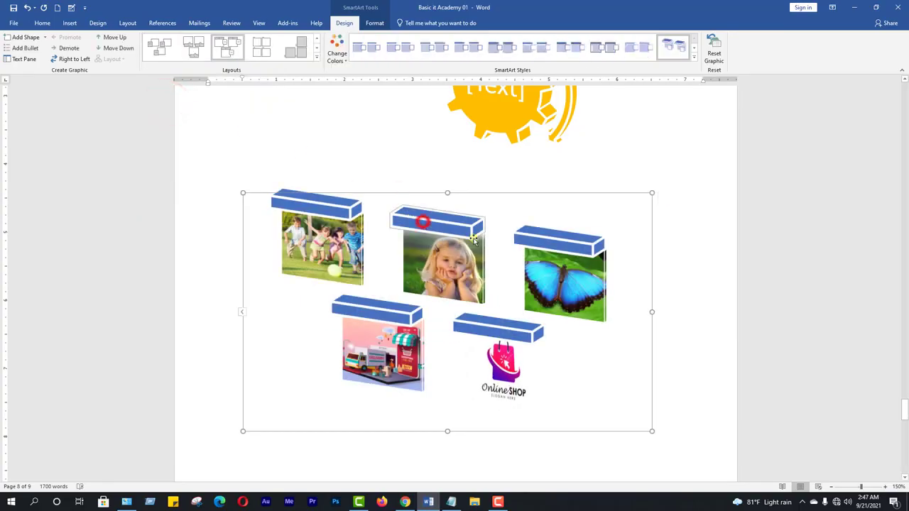
{"action": "left_click", "coordinate": [660, 242]}
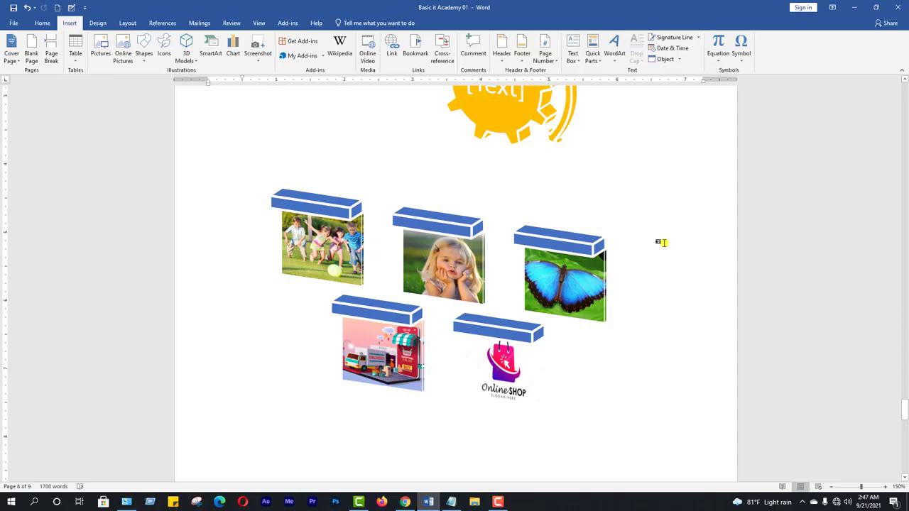
Insert an Organization Chart SmartArt graphic from the Hierarchy category below the photo graphic
{"action": "scroll", "coordinate": [656, 238], "scroll_direction": "down", "scroll_amount": 3}
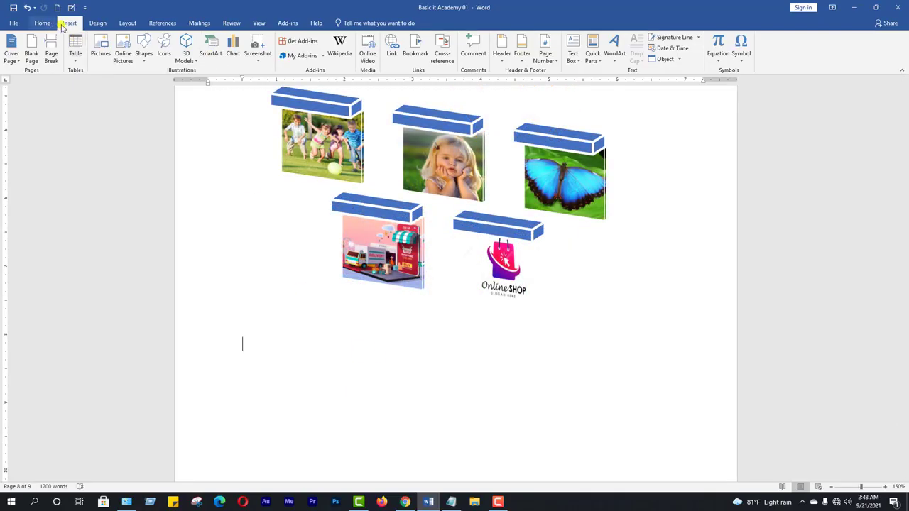
{"action": "left_click", "coordinate": [210, 46]}
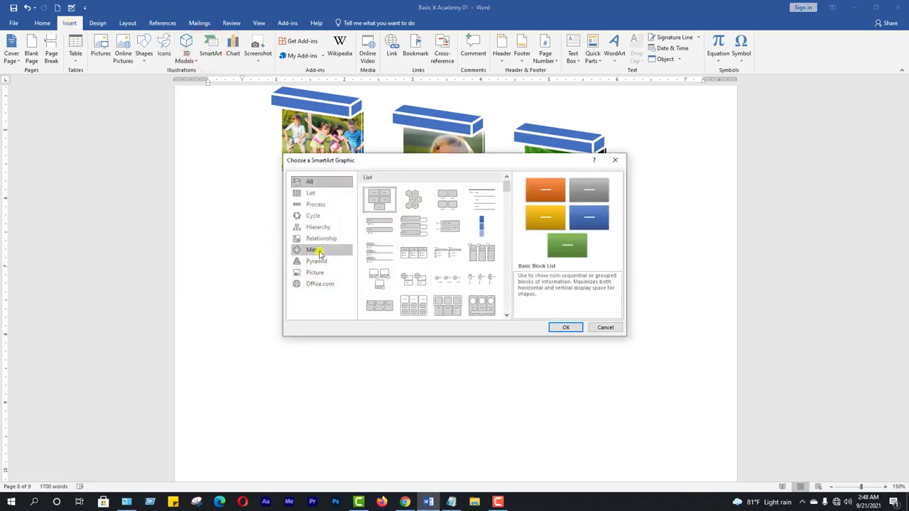
{"action": "left_click", "coordinate": [316, 217]}
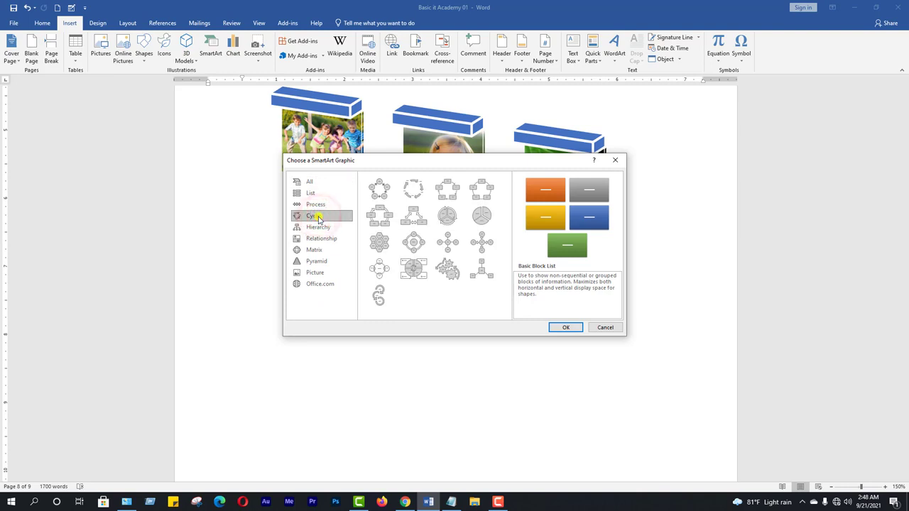
{"action": "left_click", "coordinate": [326, 228]}
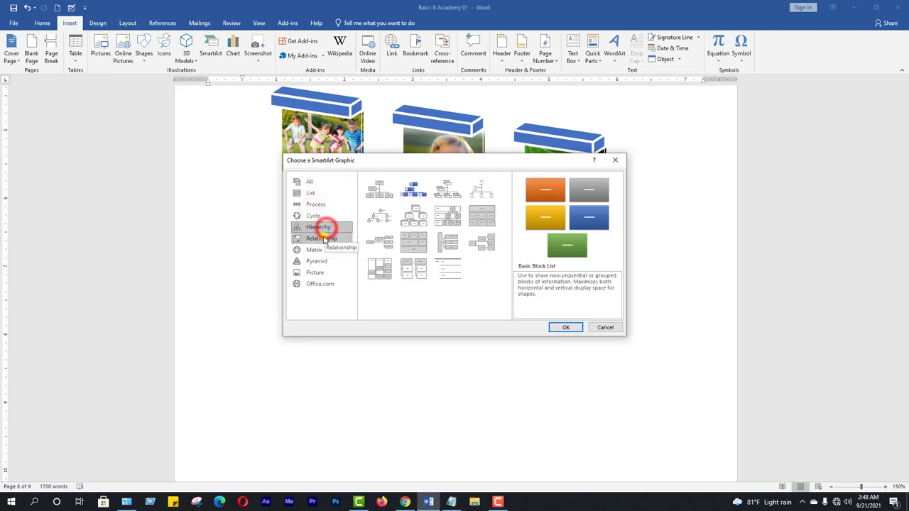
{"action": "left_click", "coordinate": [324, 239]}
{"action": "left_click", "coordinate": [323, 228]}
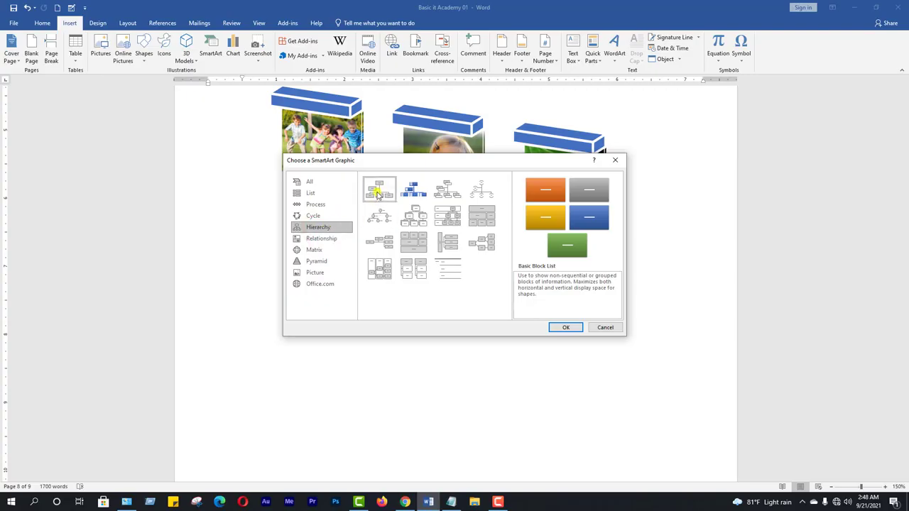
{"action": "left_click", "coordinate": [379, 190]}
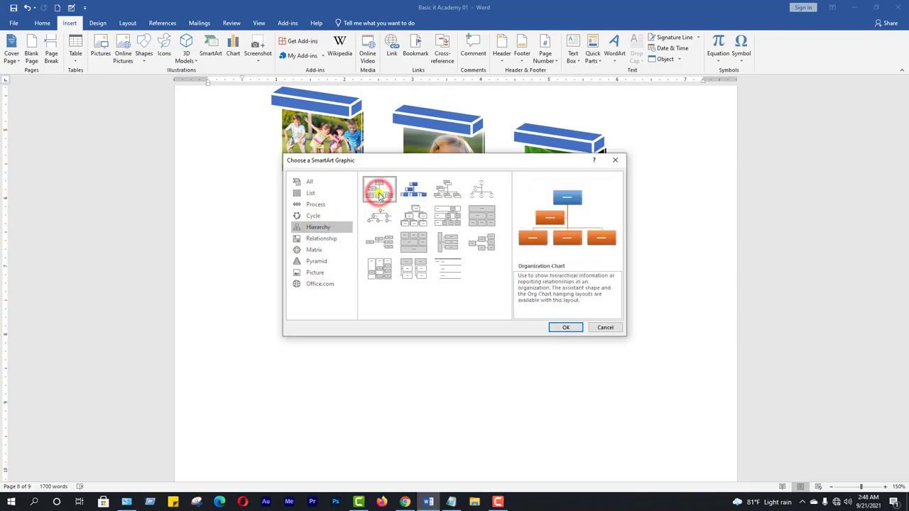
{"action": "left_click", "coordinate": [566, 328]}
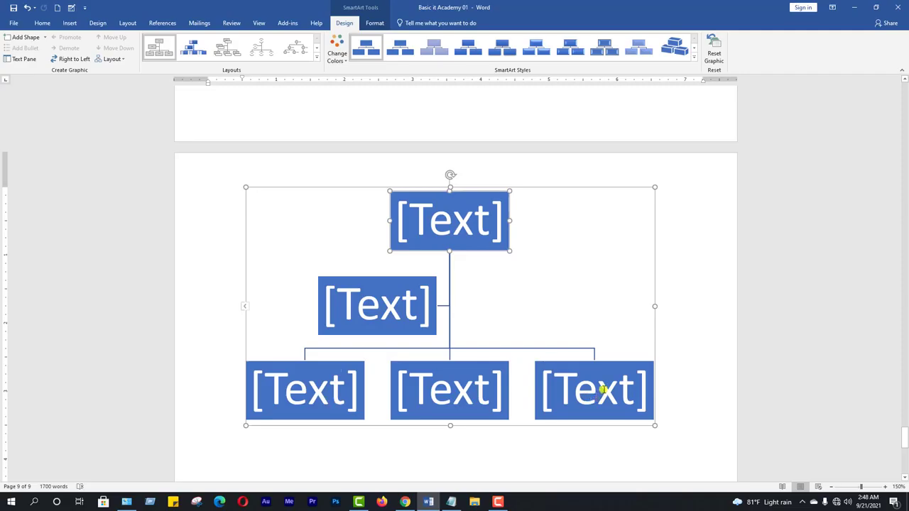
Add one shape after and one shape before the first text box in the organization chart's lowest row
{"action": "scroll", "coordinate": [603, 388], "scroll_direction": "down", "scroll_amount": 2}
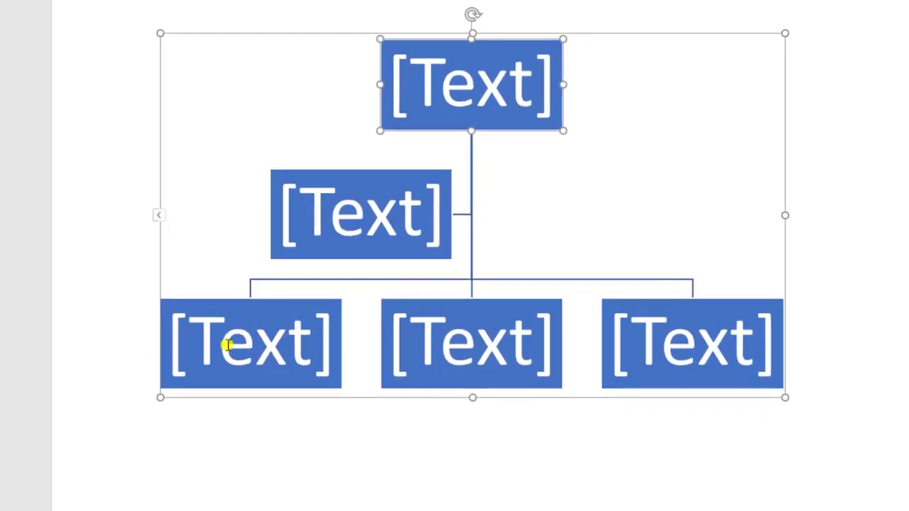
{"action": "left_click", "coordinate": [239, 347]}
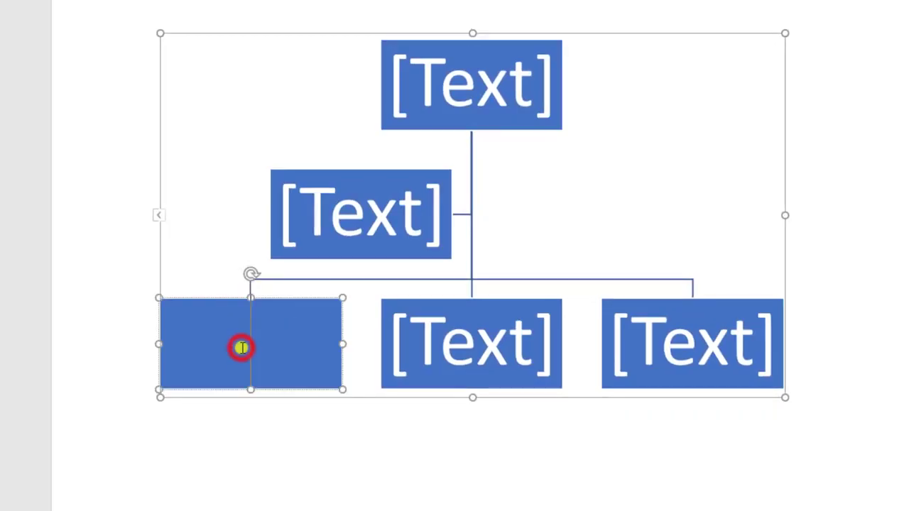
{"action": "right_click", "coordinate": [294, 339]}
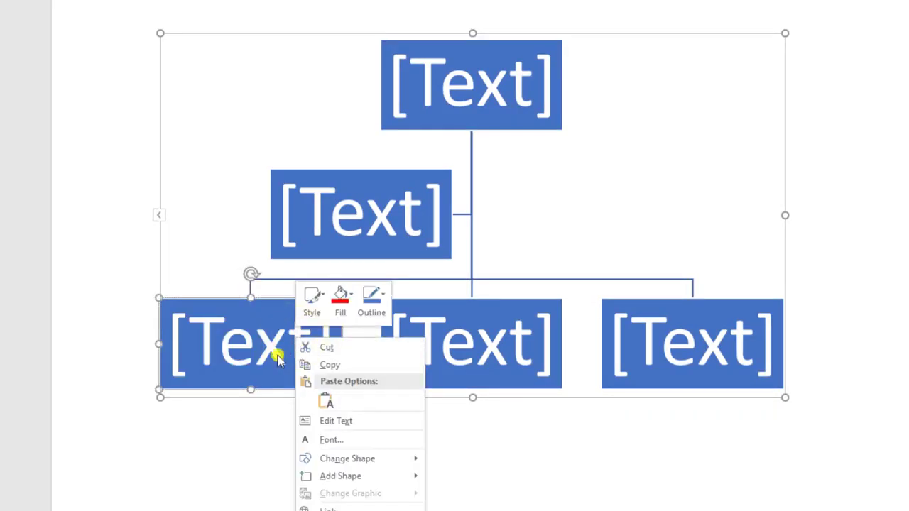
{"action": "mouse_move", "coordinate": [338, 478]}
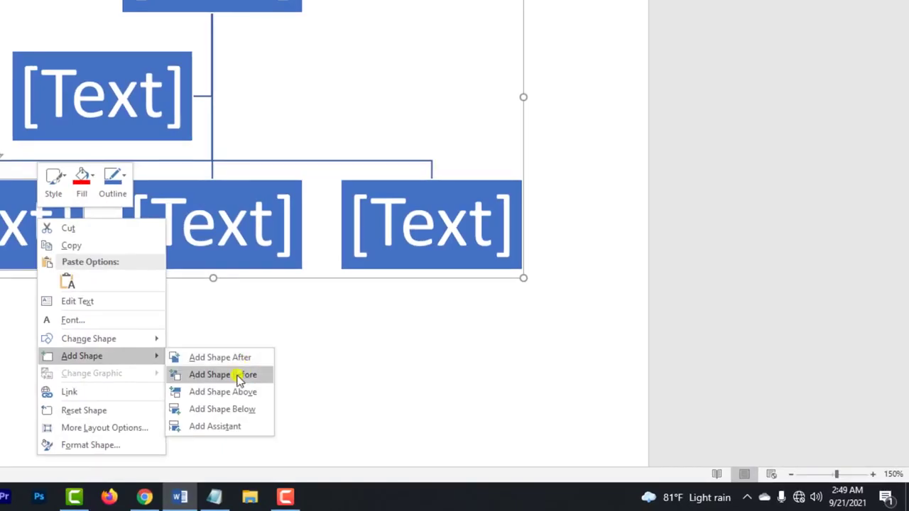
{"action": "left_click", "coordinate": [239, 375]}
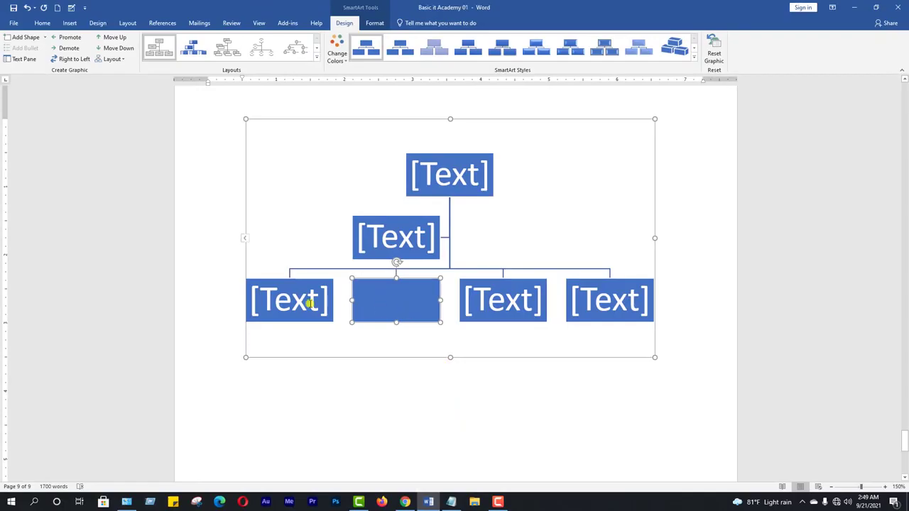
{"action": "right_click", "coordinate": [297, 294]}
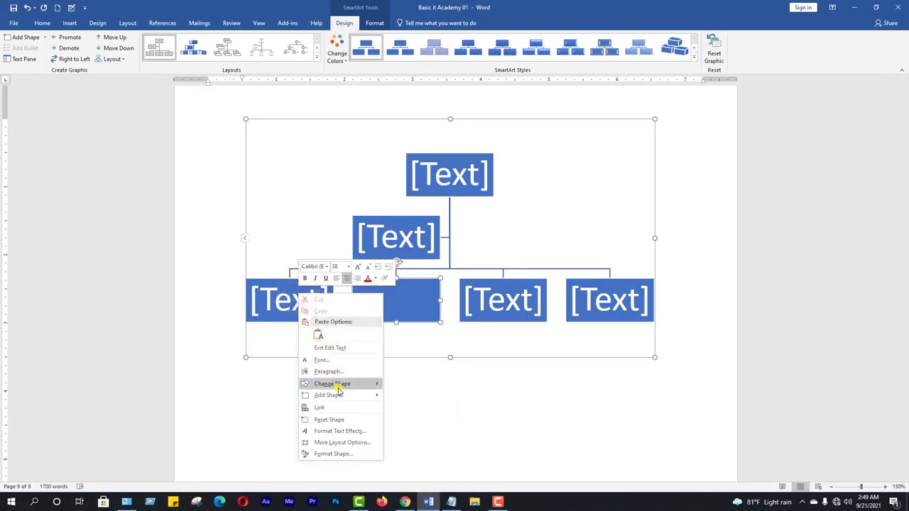
{"action": "mouse_move", "coordinate": [341, 397]}
{"action": "left_click", "coordinate": [414, 406]}
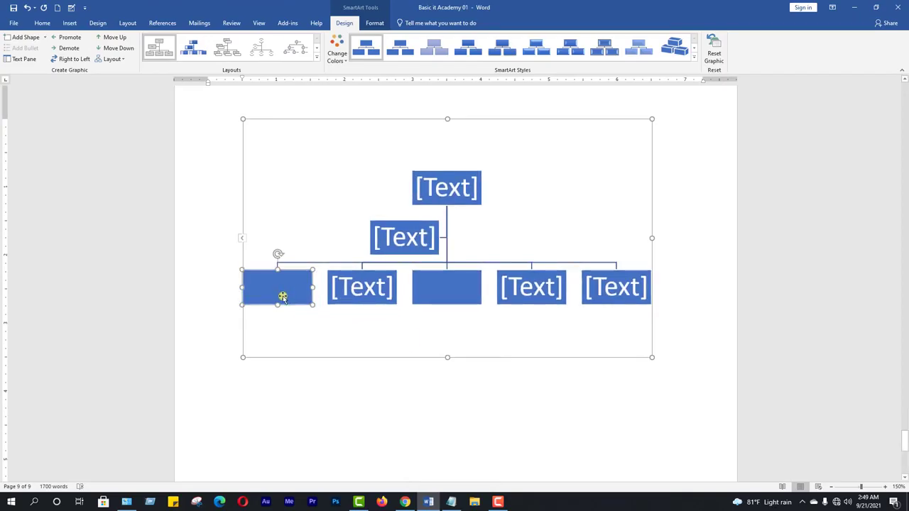
Add a subordinate shape below the empty first box of the organization chart's lowest row
{"action": "right_click", "coordinate": [277, 287]}
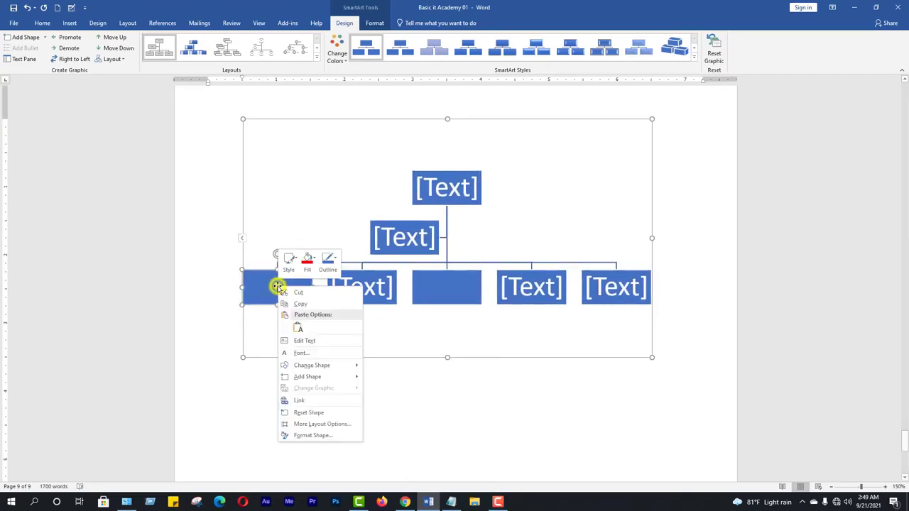
{"action": "mouse_move", "coordinate": [316, 380]}
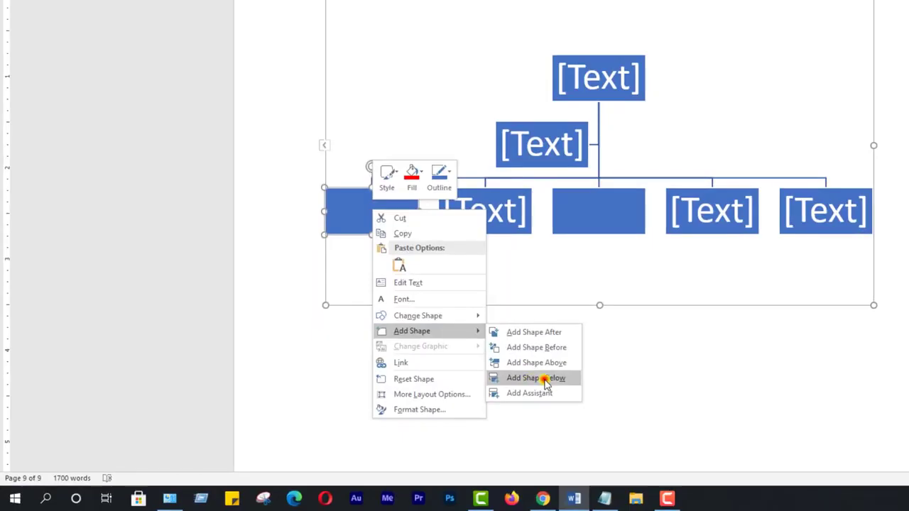
{"action": "left_click", "coordinate": [546, 384]}
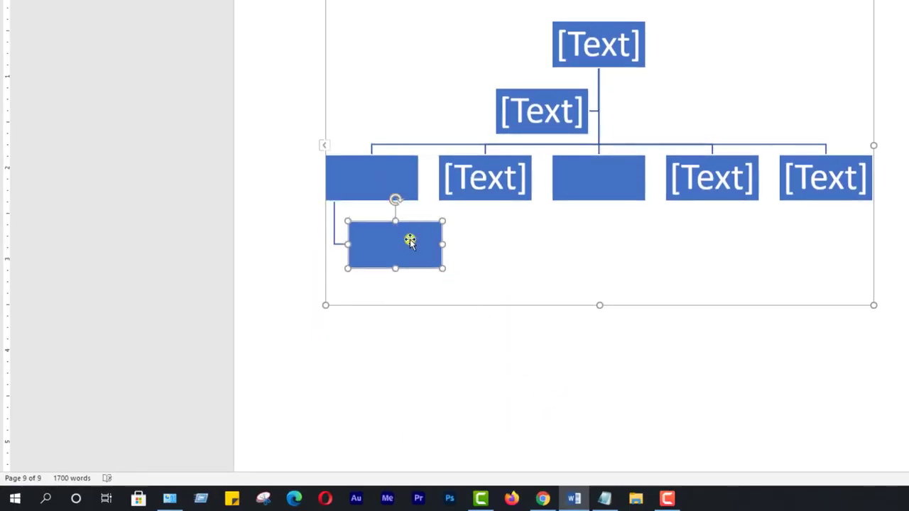
Add a shape above the last text box of the five-box row and delete the text box beneath it
{"action": "right_click", "coordinate": [822, 182]}
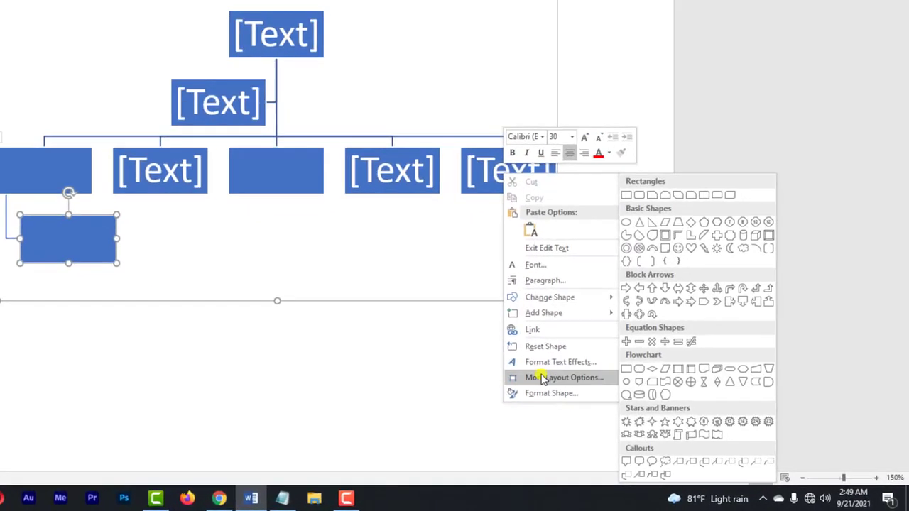
{"action": "mouse_move", "coordinate": [561, 313]}
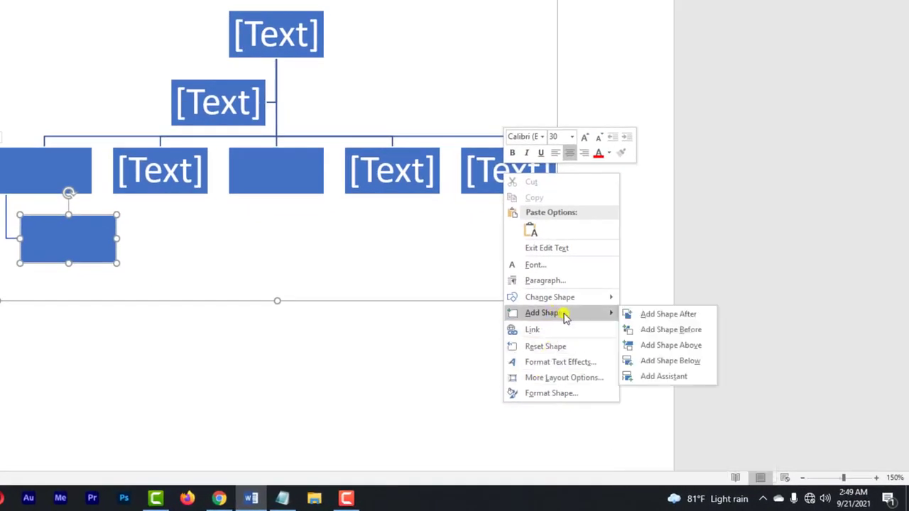
{"action": "left_click", "coordinate": [681, 348]}
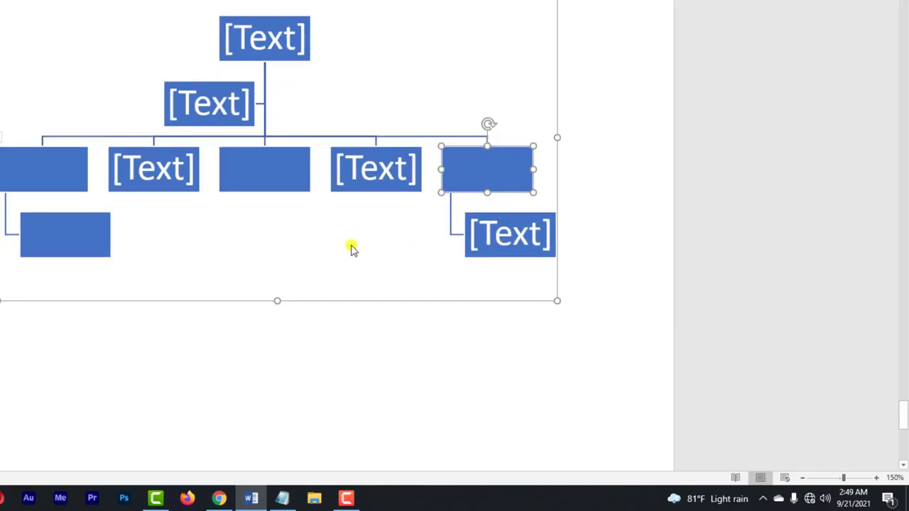
{"action": "left_click", "coordinate": [514, 216]}
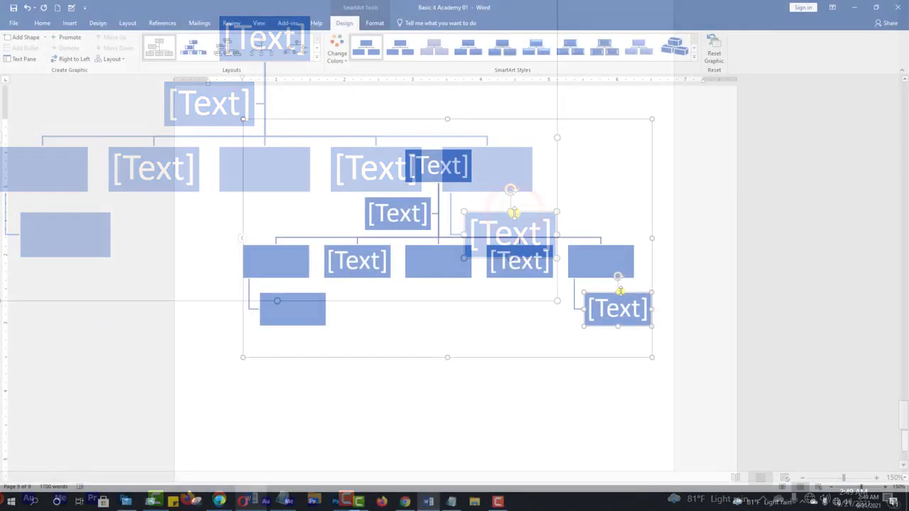
{"action": "key", "text": "Delete"}
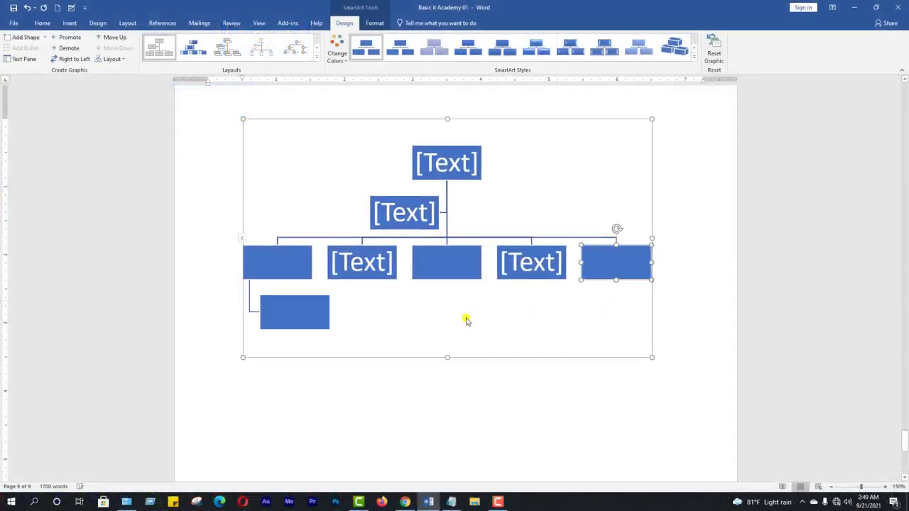
Add a subordinate shape below the empty middle box of the five-box row
{"action": "right_click", "coordinate": [446, 264]}
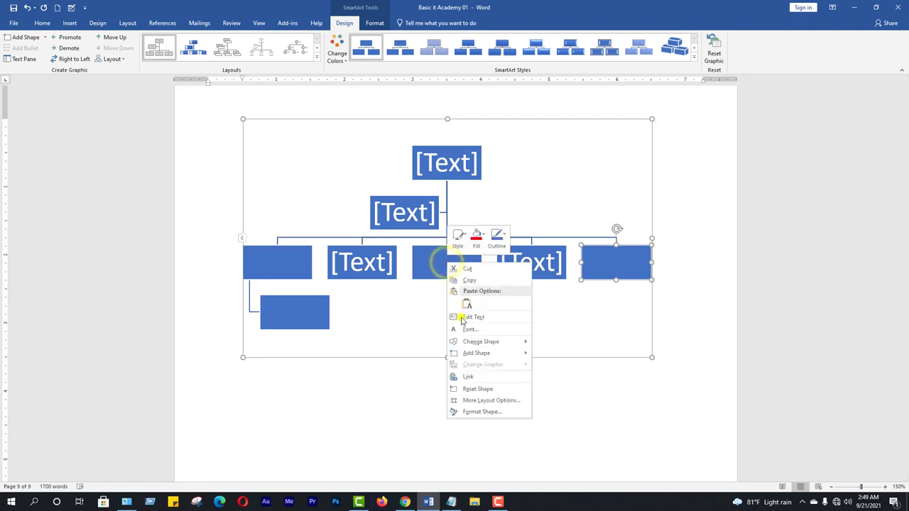
{"action": "mouse_move", "coordinate": [482, 358]}
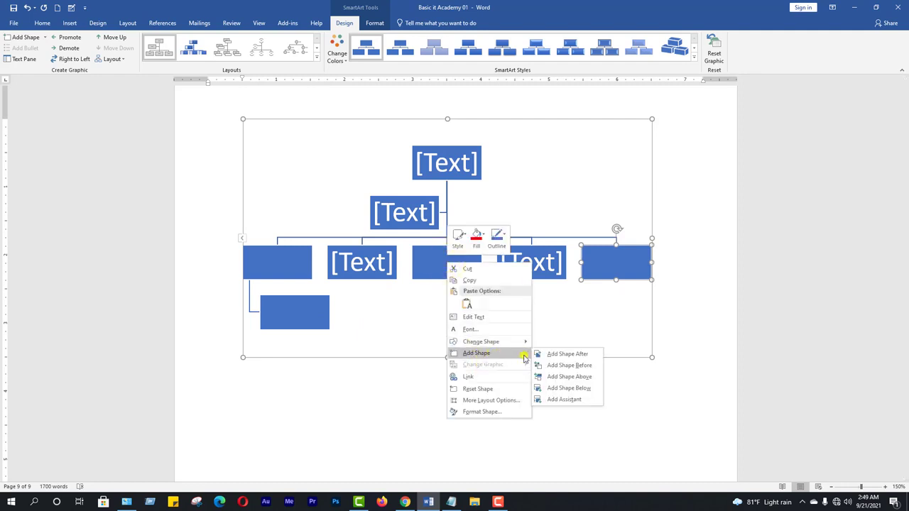
{"action": "left_click", "coordinate": [572, 388]}
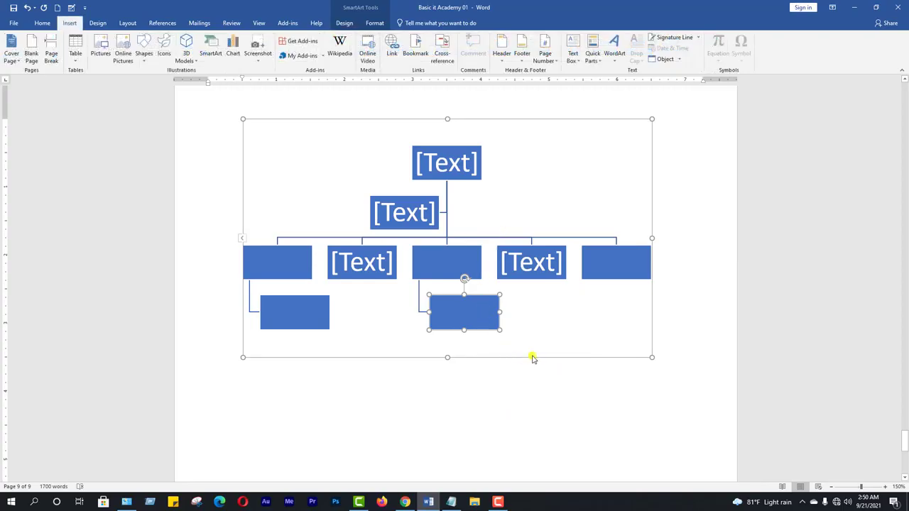
{"action": "scroll", "coordinate": [535, 359], "scroll_direction": "up", "scroll_amount": 10}
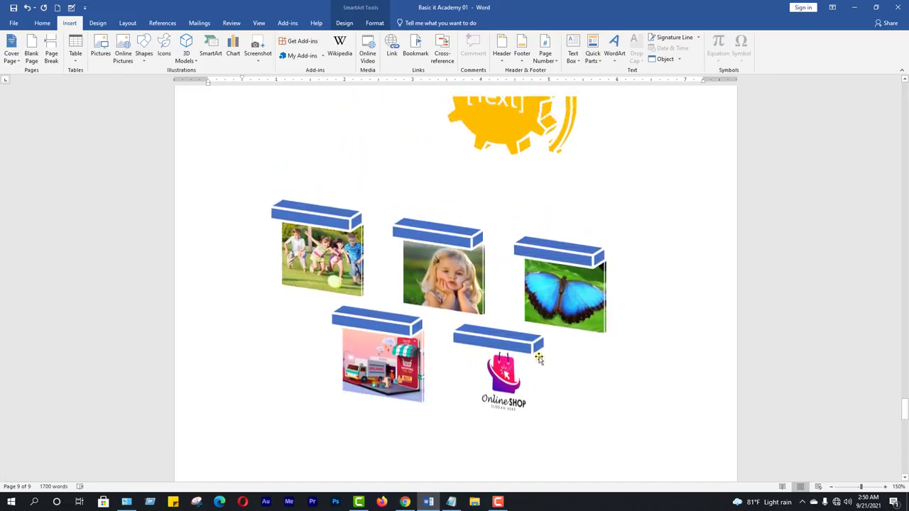
{"action": "scroll", "coordinate": [540, 356], "scroll_direction": "up", "scroll_amount": 15}
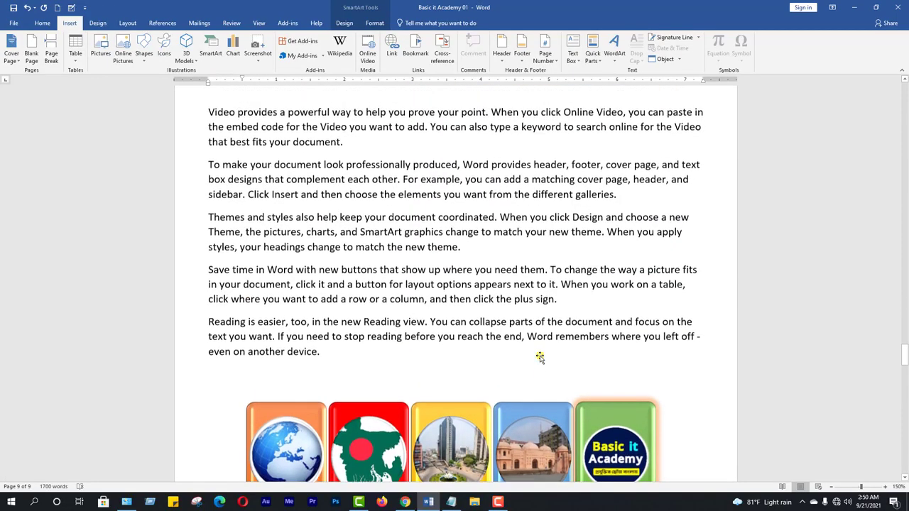
{"action": "scroll", "coordinate": [539, 355], "scroll_direction": "down", "scroll_amount": 5}
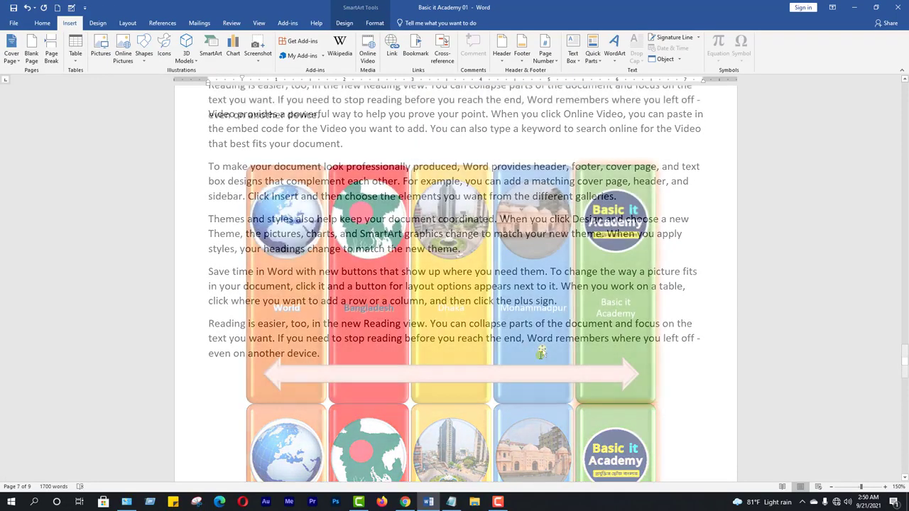